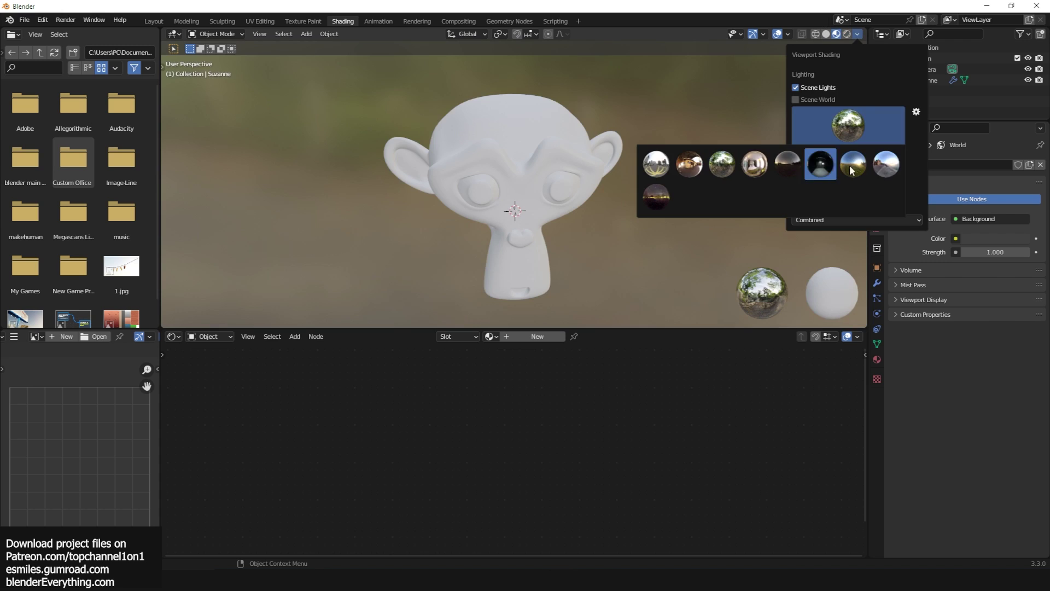
# Switch the viewport to Rendered shading, turn off Scene World and open the choice of built-in HDRIs.
pyautogui.click(846, 34)
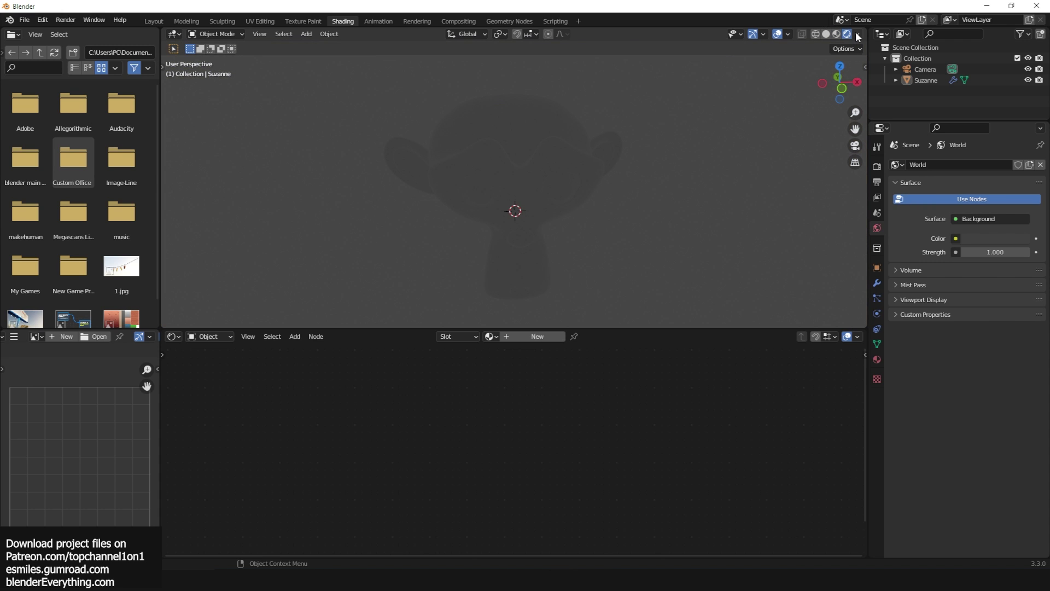
pyautogui.click(857, 34)
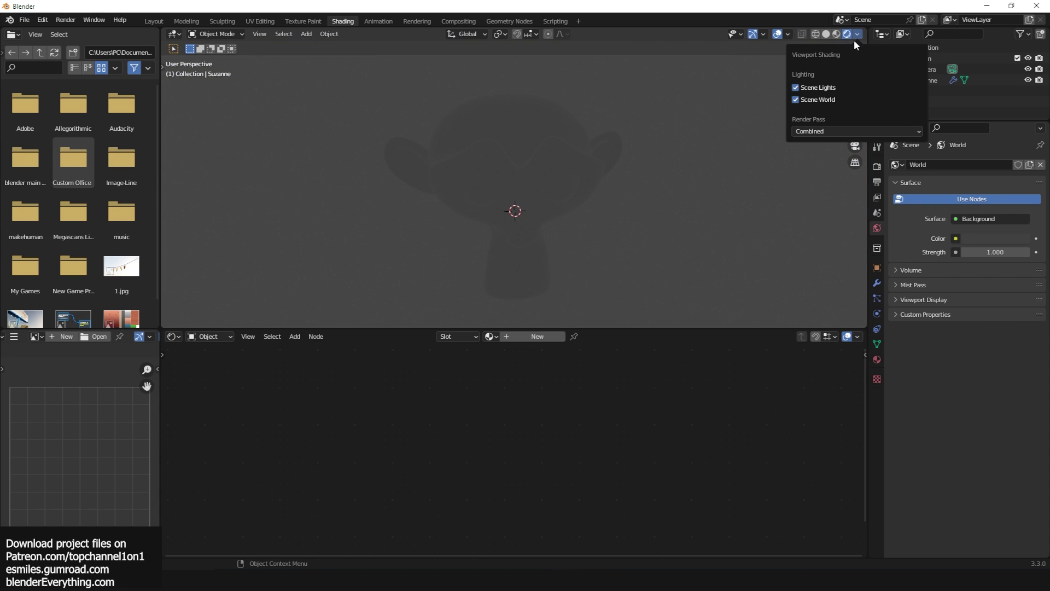
pyautogui.click(825, 97)
pyautogui.click(863, 133)
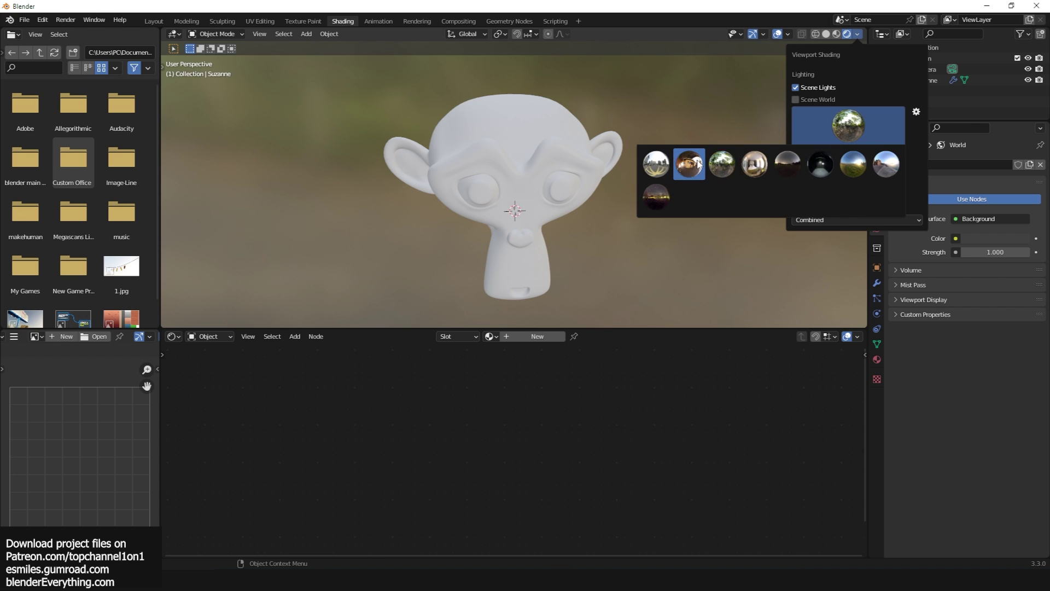
# Try several built-in HDRIs as viewport lighting, including the sunrise one, ending on the dark studio one.
pyautogui.click(699, 163)
pyautogui.click(847, 125)
pyautogui.click(787, 164)
pyautogui.click(848, 126)
pyautogui.click(856, 161)
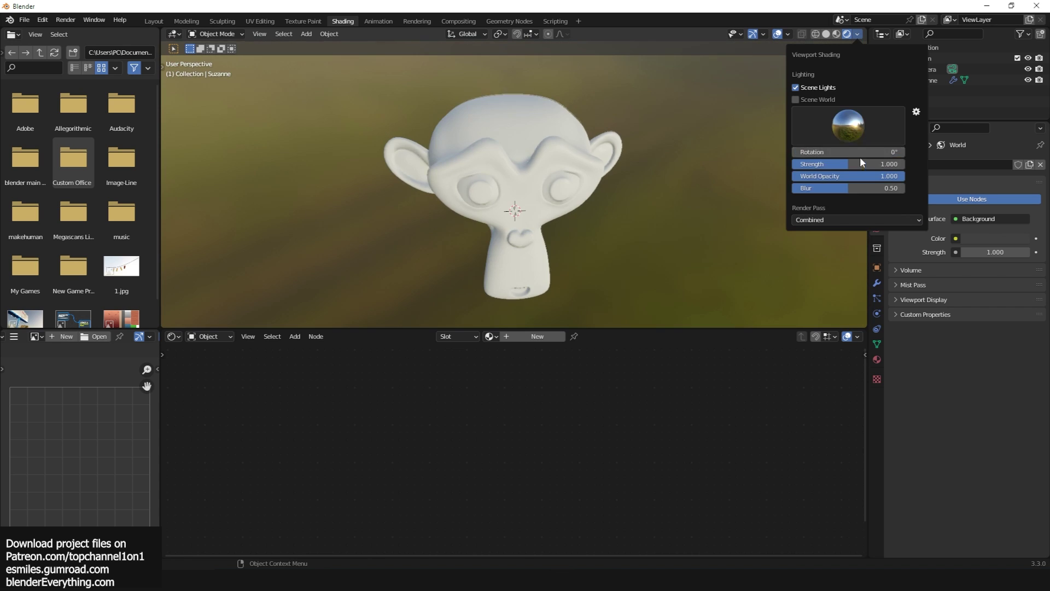
pyautogui.click(828, 140)
pyautogui.click(823, 148)
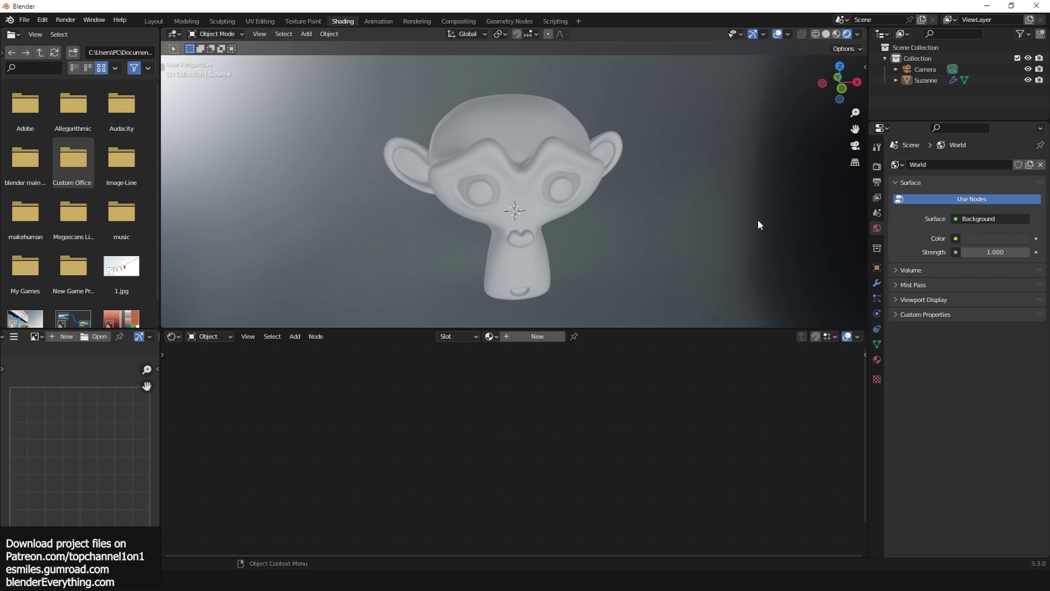
# Set the render engine to Cycles, turn off viewport denoising and check the monkey head from other angles.
pyautogui.click(876, 166)
pyautogui.click(989, 165)
pyautogui.click(985, 201)
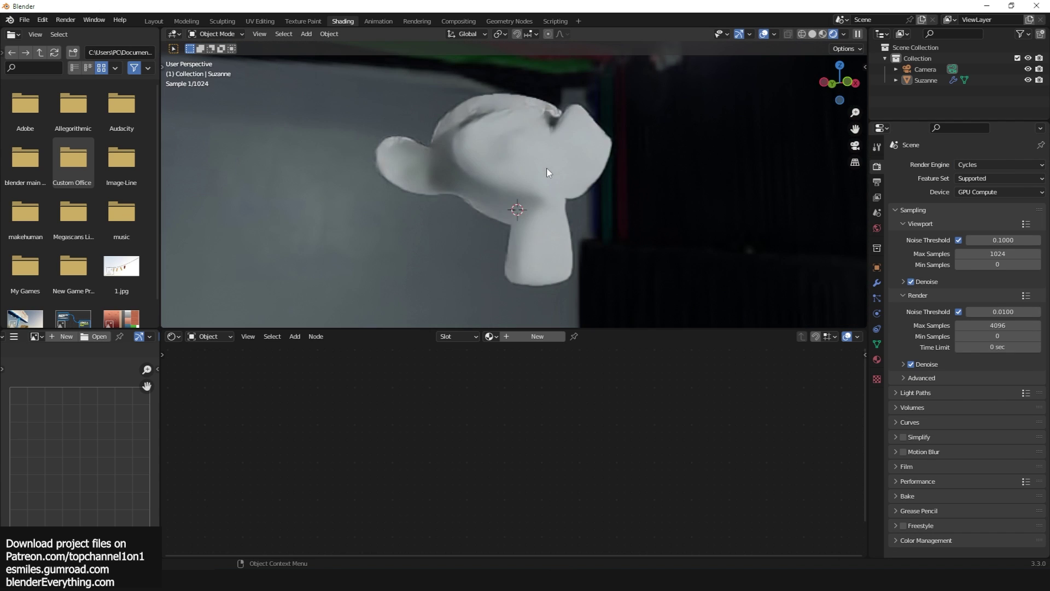
pyautogui.moveTo(547, 173); pyautogui.dragTo(902, 278, button='middle')
pyautogui.click(911, 281)
pyautogui.moveTo(684, 219); pyautogui.dragTo(537, 142, button='middle')
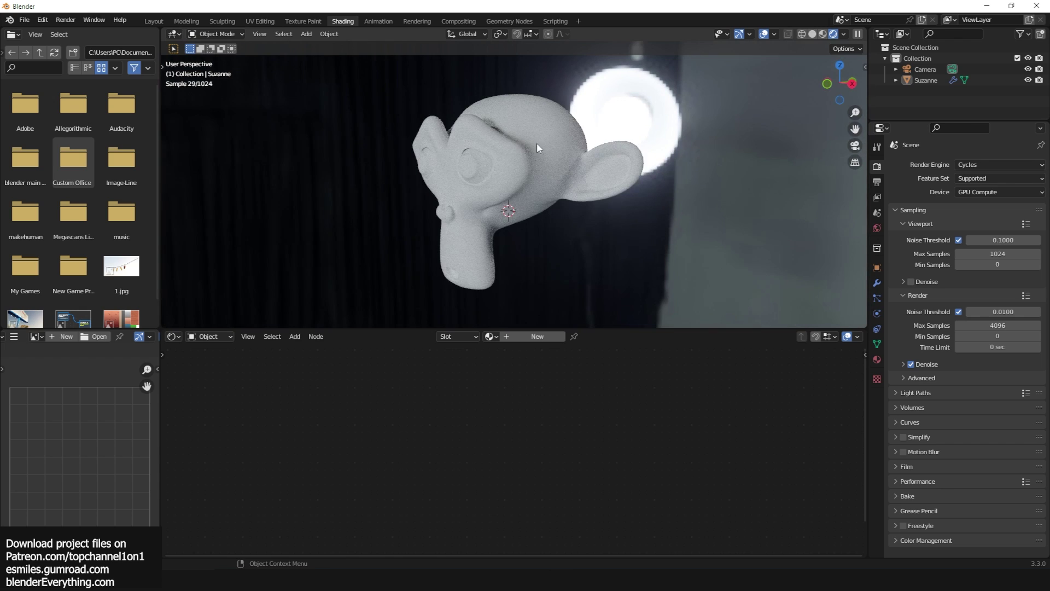
# Try the sunrise HDRI for the viewport lighting, then choose the forest HDRI instead.
pyautogui.click(844, 34)
pyautogui.click(835, 118)
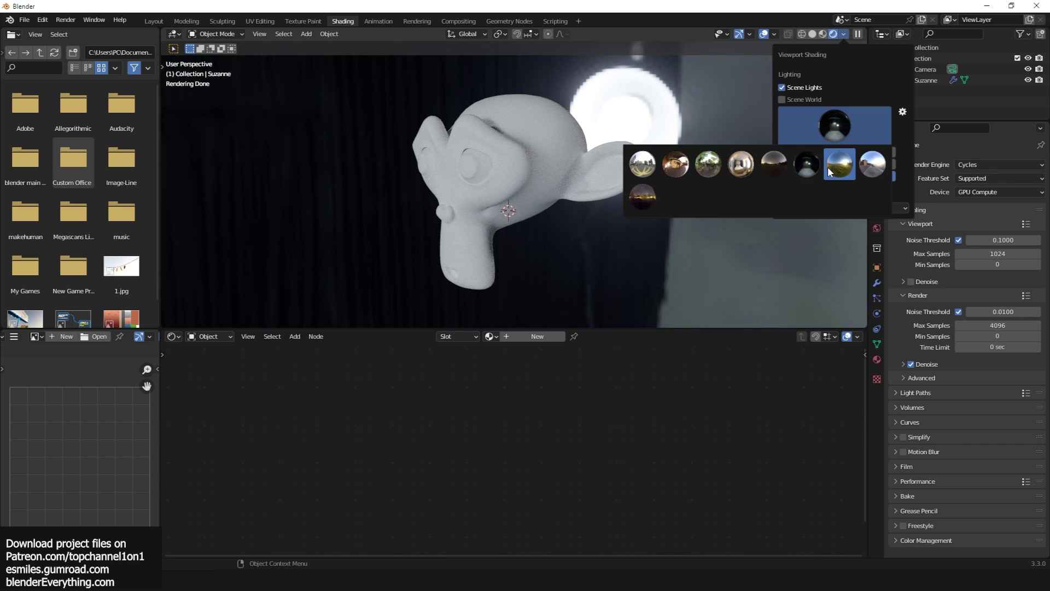
pyautogui.click(849, 164)
pyautogui.click(835, 121)
pyautogui.click(720, 161)
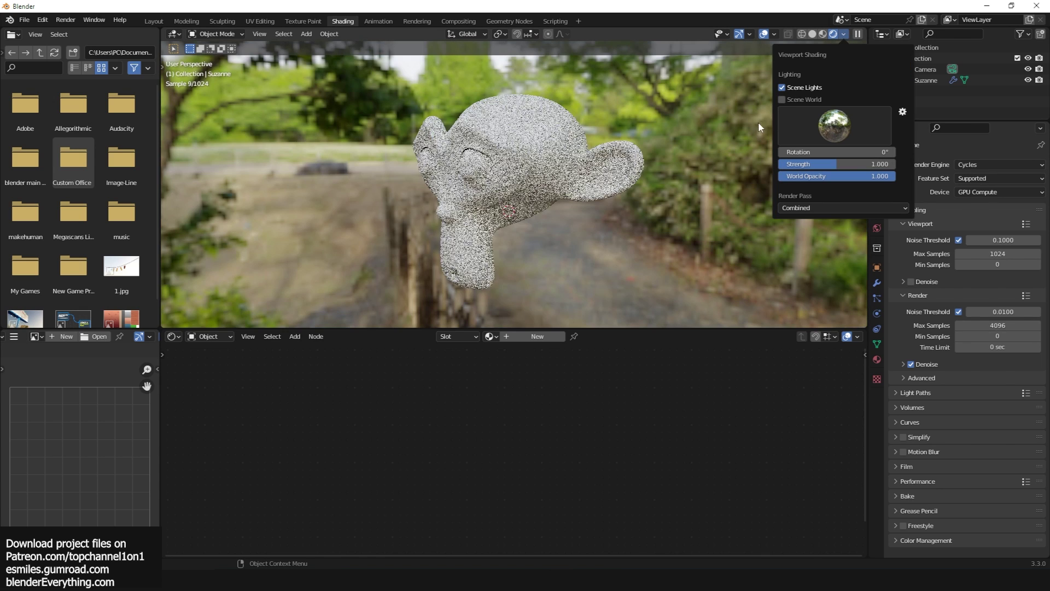
# Render the camera image with Cycles to compare it with the viewport, and close the render window.
pyautogui.click(65, 19)
pyautogui.click(82, 33)
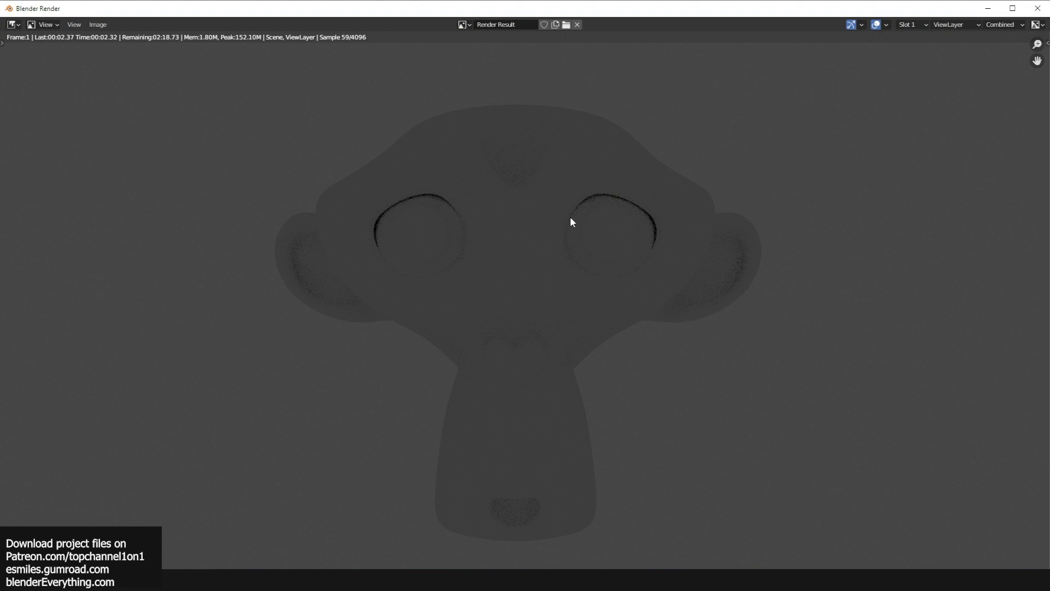
pyautogui.press('Escape')
pyautogui.press('Escape')
pyautogui.moveTo(631, 155); pyautogui.dragTo(682, 165, button='middle')
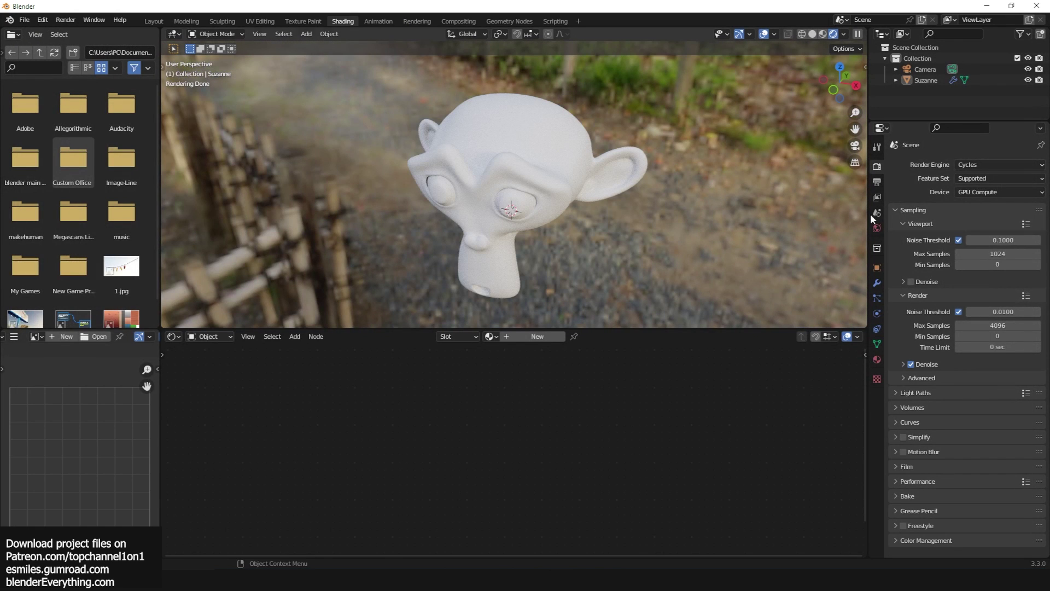
# Set the render engine to Eevee.
pyautogui.click(844, 34)
pyautogui.click(990, 160)
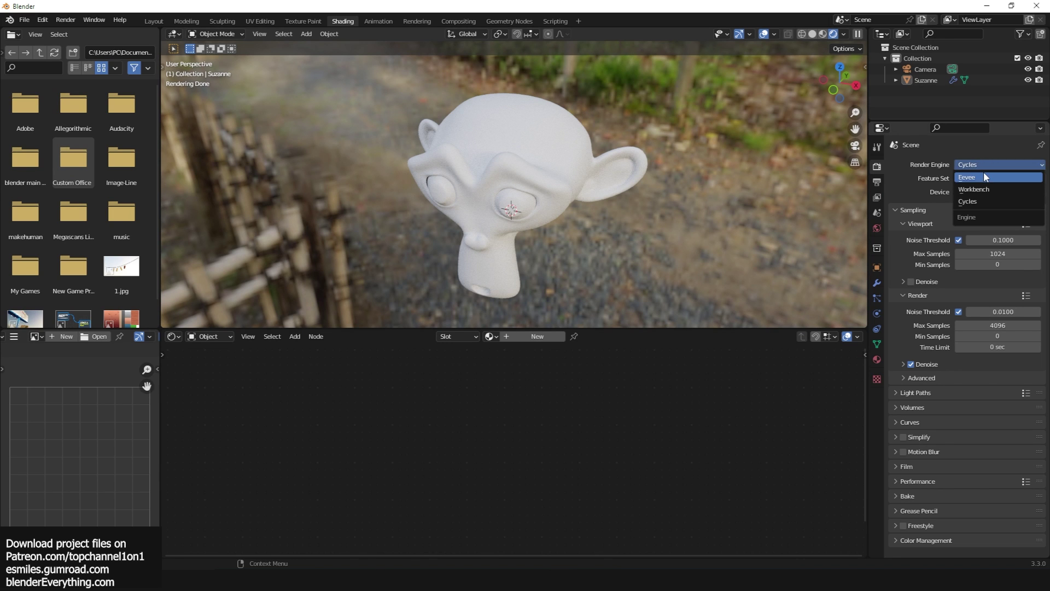
pyautogui.click(984, 173)
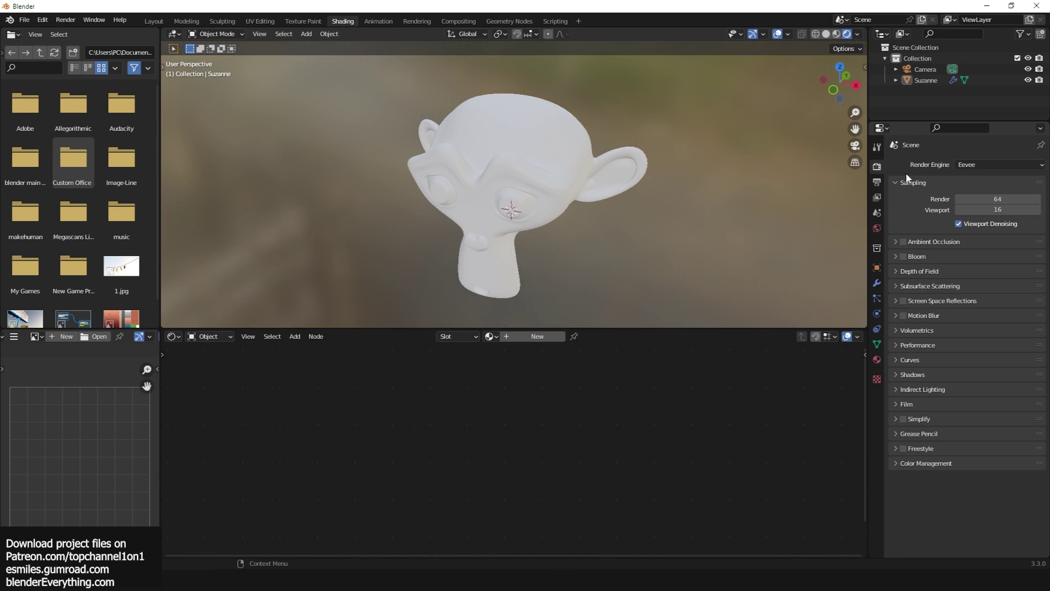
# Render the camera image with Eevee and close the render window.
pyautogui.click(66, 20)
pyautogui.click(72, 30)
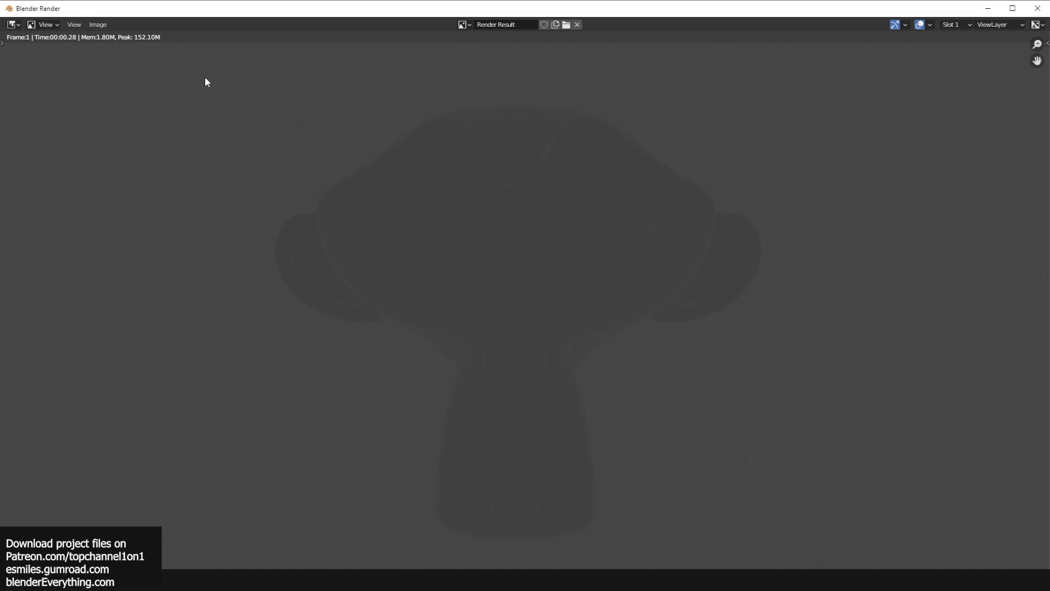
pyautogui.click(1038, 8)
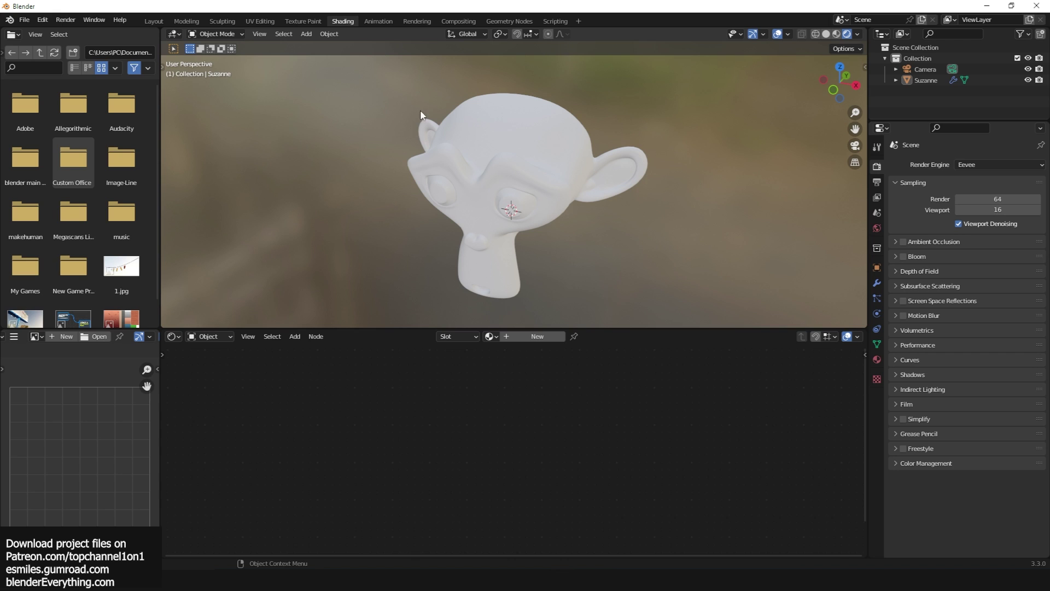
# Make a Viewport Render Image of the current user perspective with its HDRI background, and close the result.
pyautogui.click(259, 34)
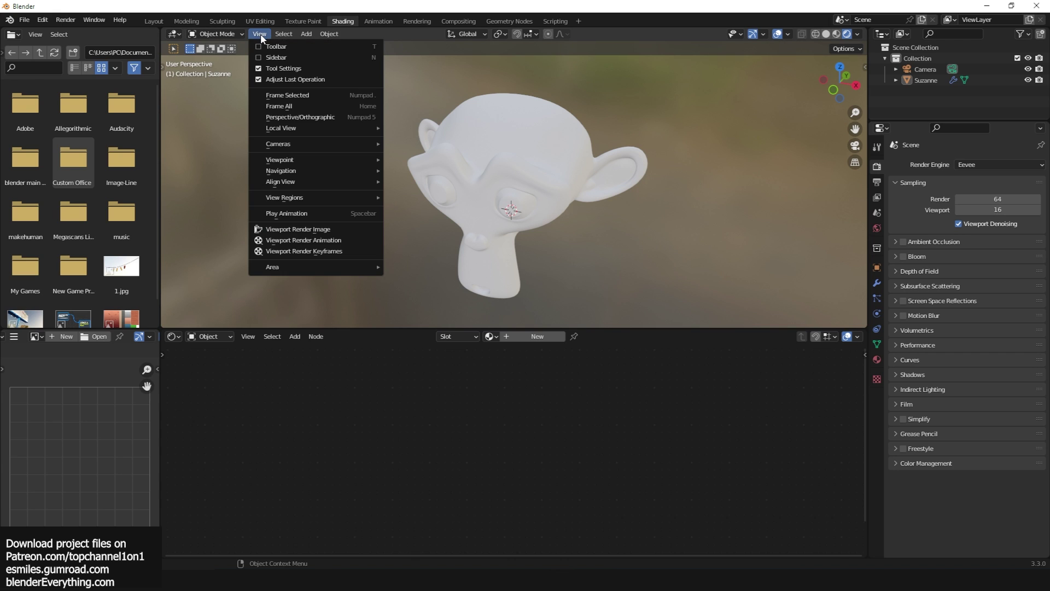
pyautogui.click(259, 34)
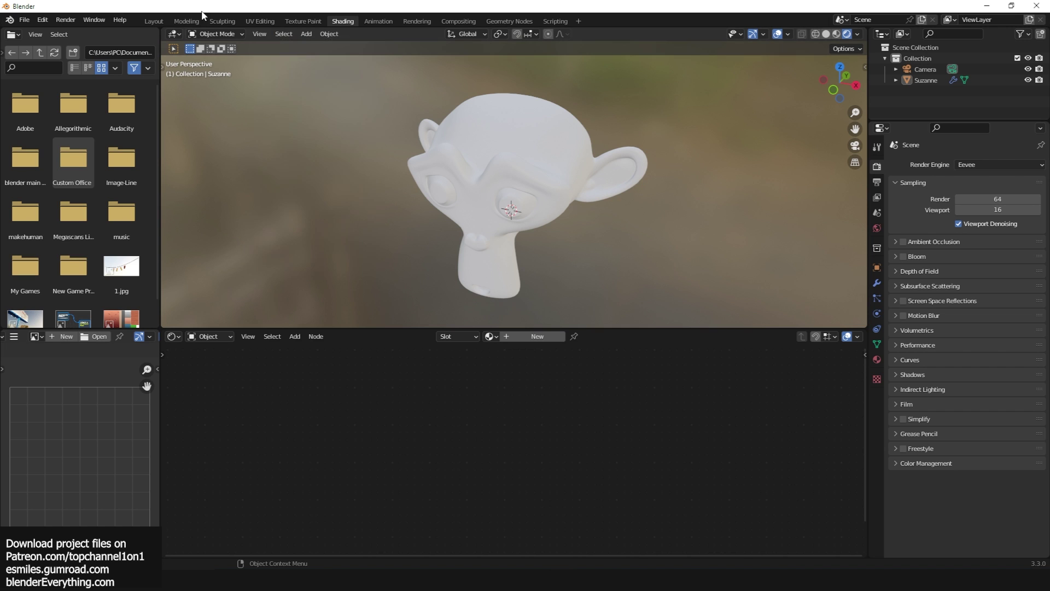
pyautogui.click(255, 34)
pyautogui.click(286, 228)
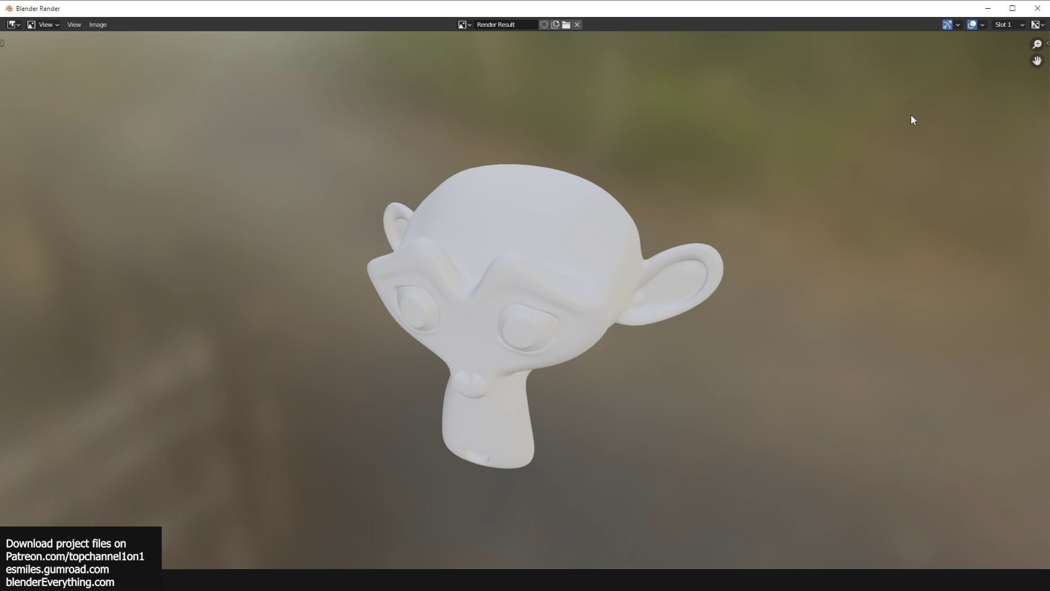
pyautogui.press('Escape')
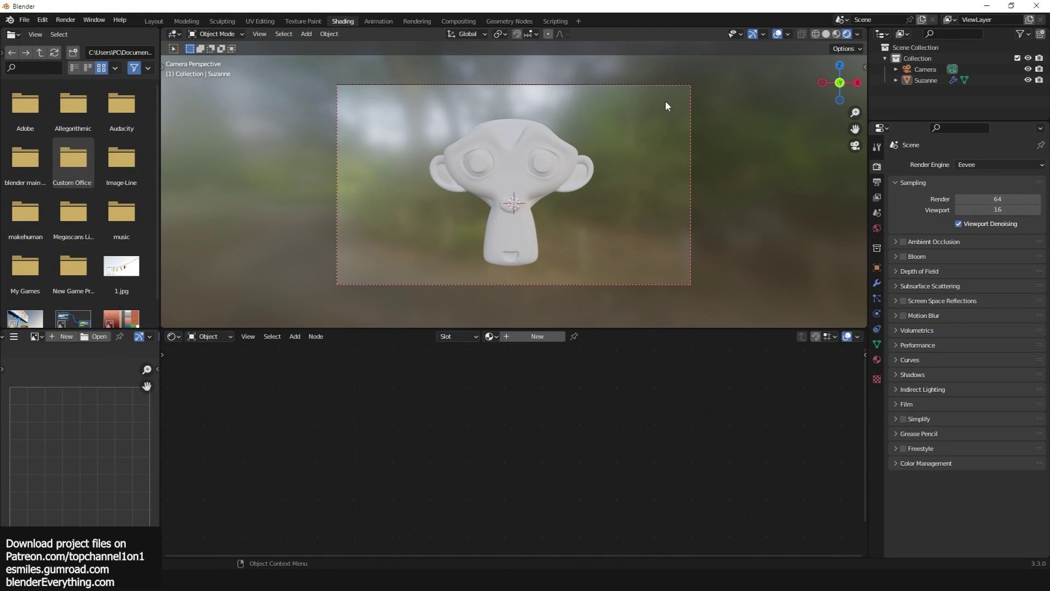
# Select the camera in camera view, make a Viewport Render Image from it and close the result.
pyautogui.click(657, 85)
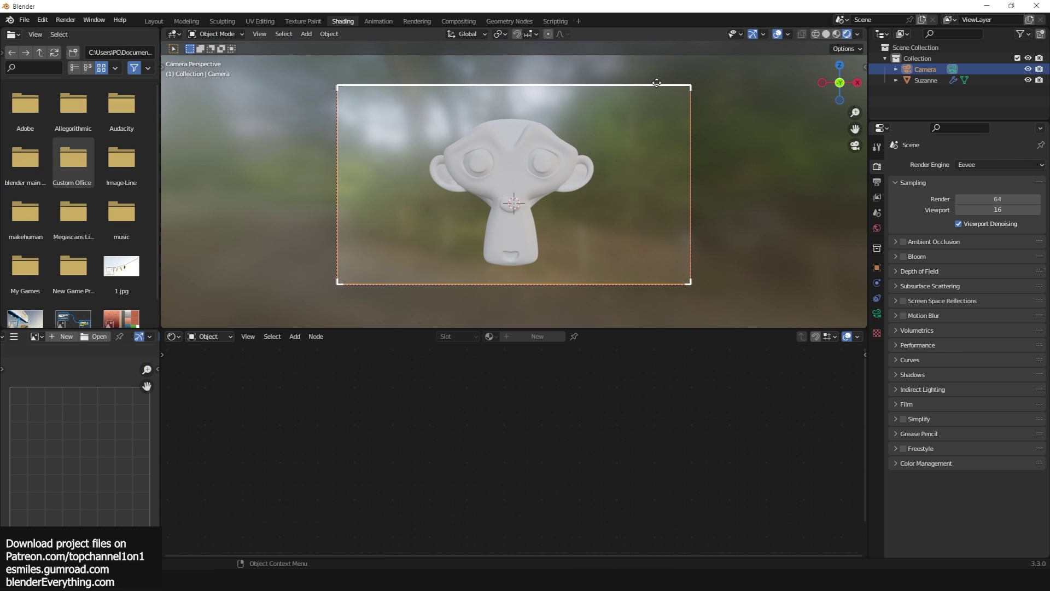
pyautogui.click(258, 34)
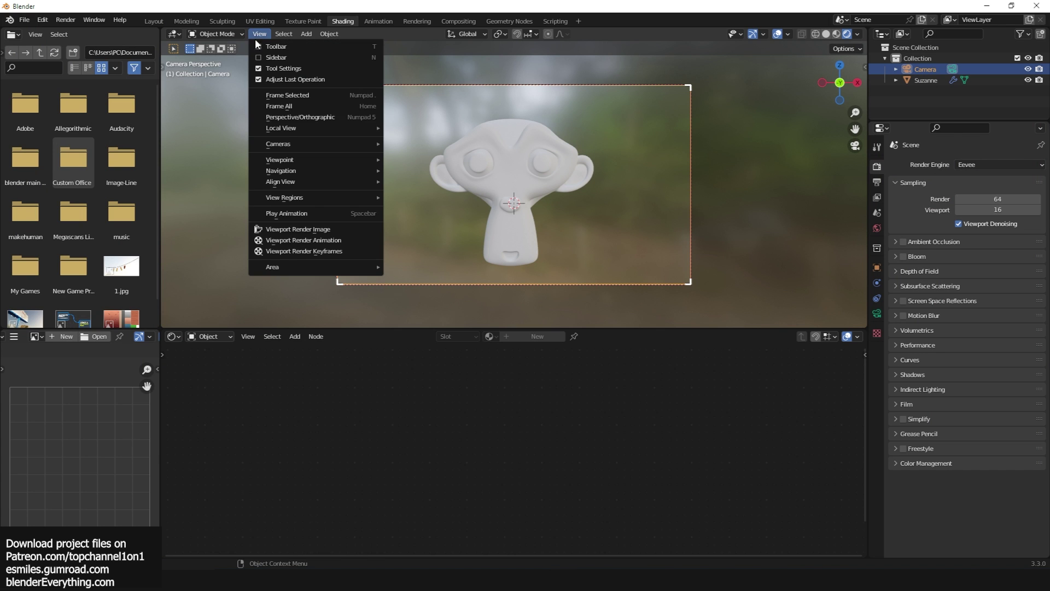
pyautogui.click(271, 232)
pyautogui.press('Escape')
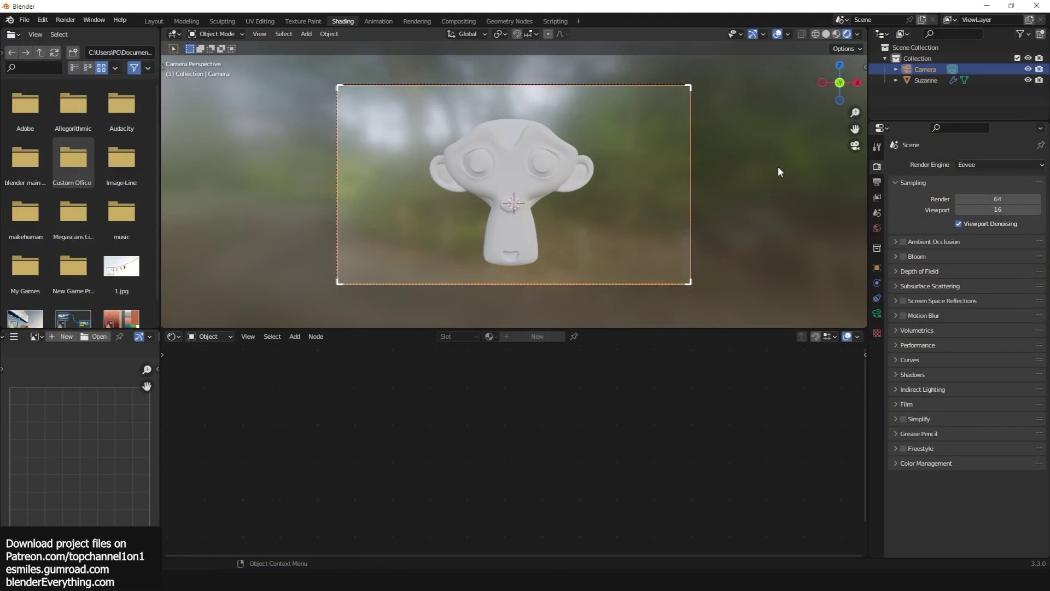
# Run a regular Render Image from the camera to compare with the viewport render, and close it.
pyautogui.click(65, 20)
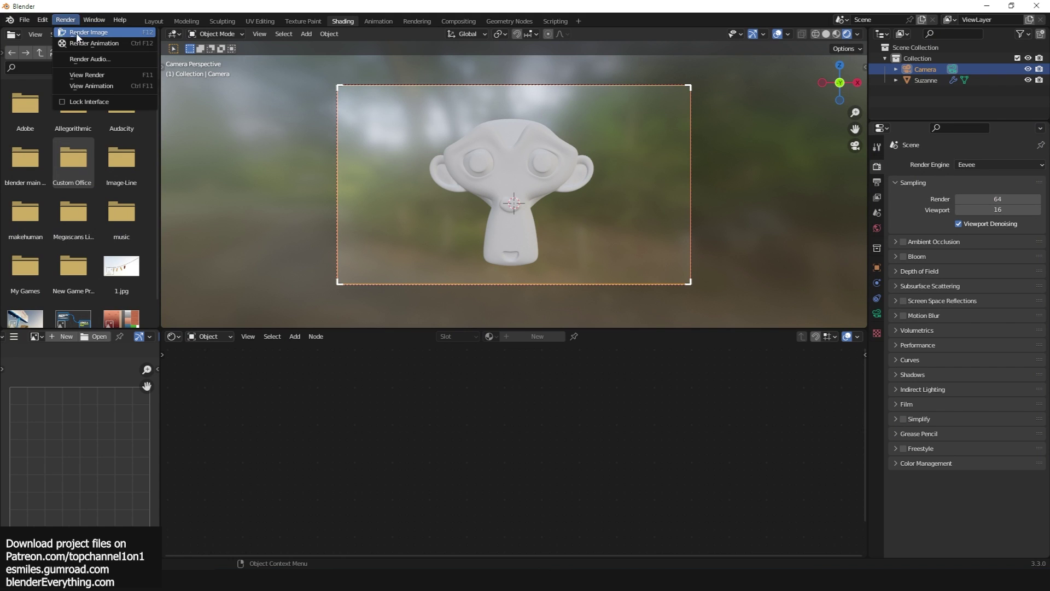
pyautogui.click(80, 31)
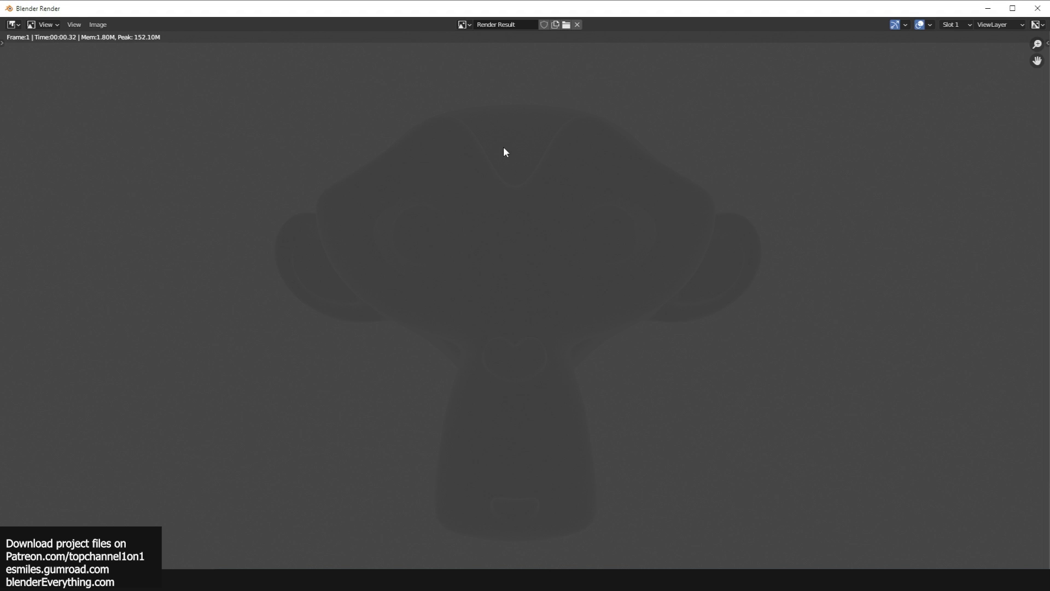
pyautogui.press('Escape')
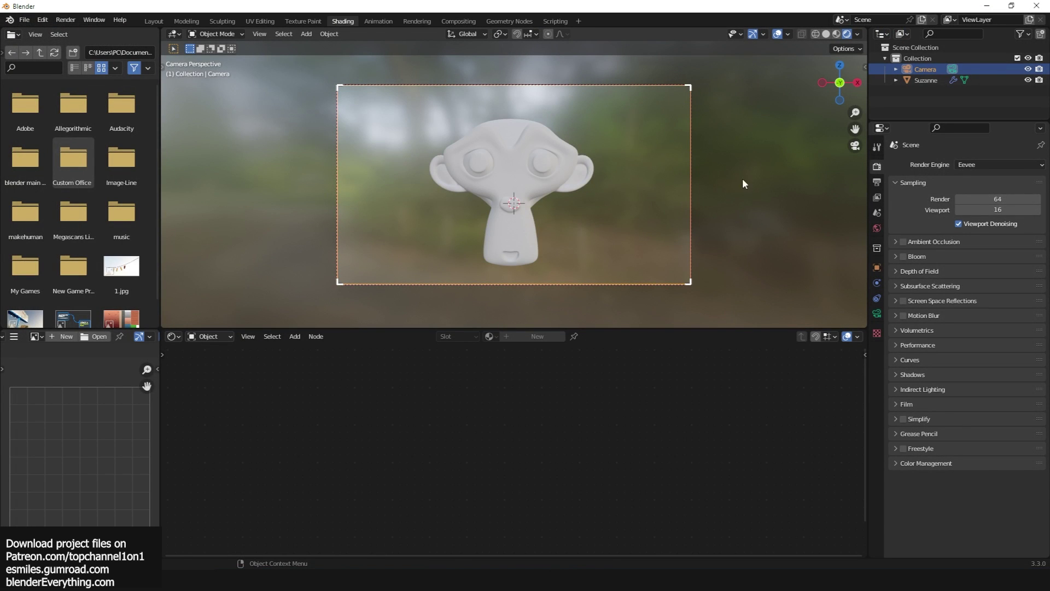
# Set the World background color to an Environment Texture.
pyautogui.click(877, 228)
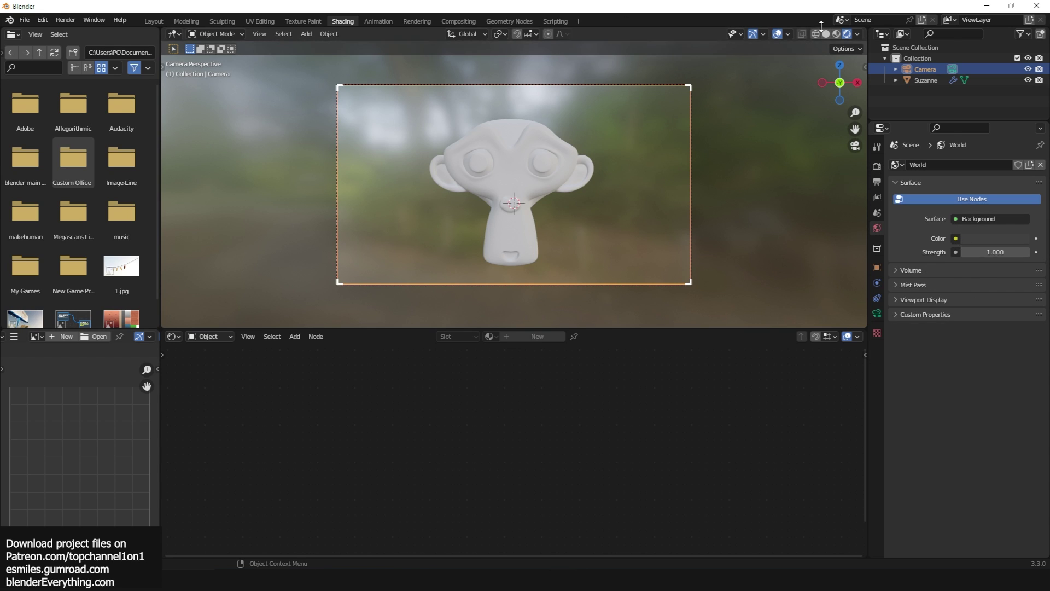
pyautogui.click(857, 34)
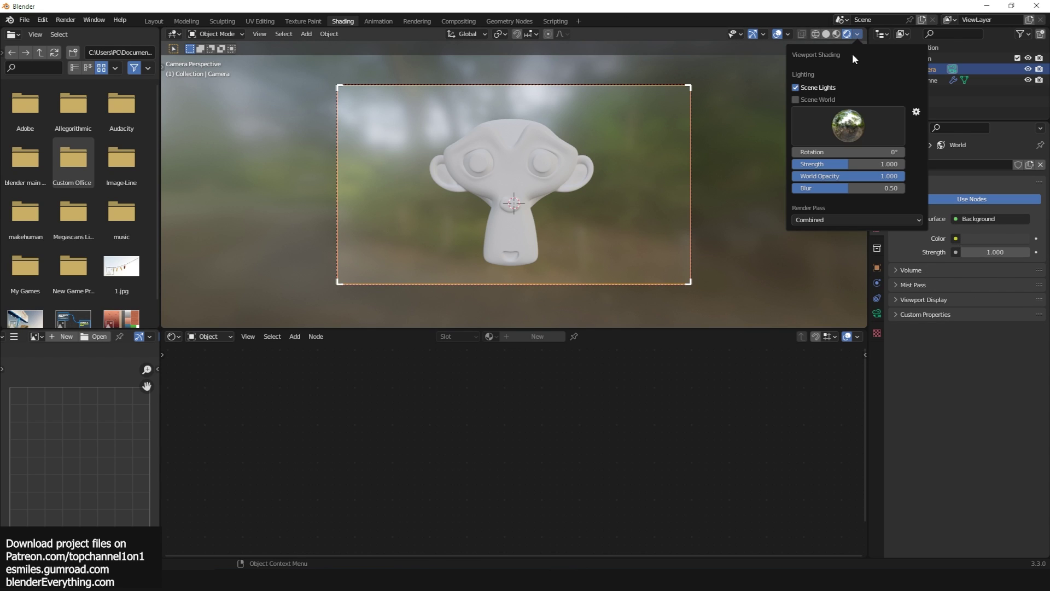
pyautogui.click(829, 127)
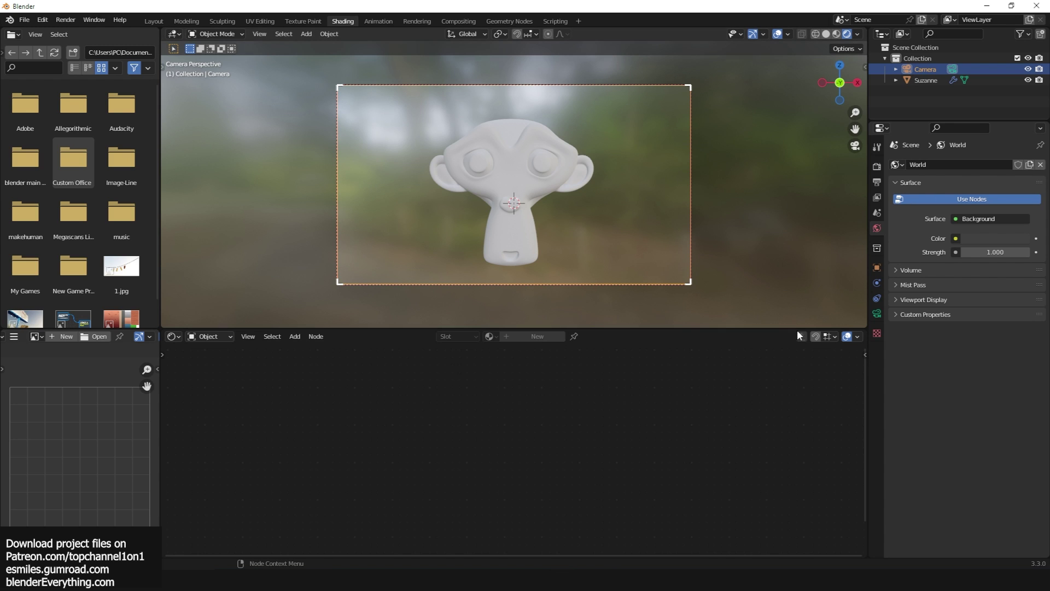
pyautogui.click(955, 238)
pyautogui.click(780, 288)
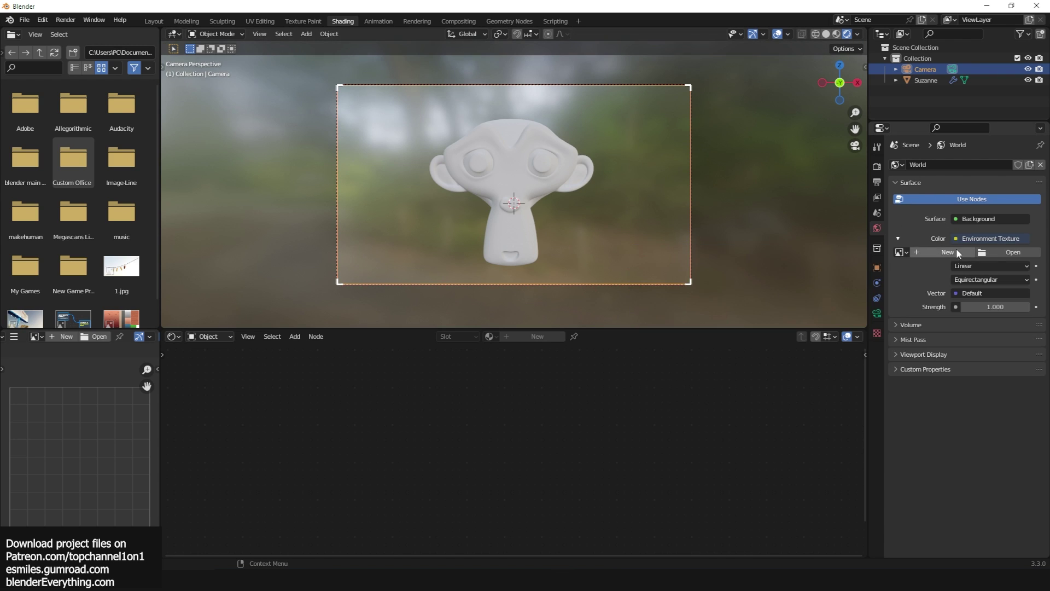
# Open and dismiss the environment texture's image browser, and bring up the built-in viewport HDRIs for reference.
pyautogui.click(996, 251)
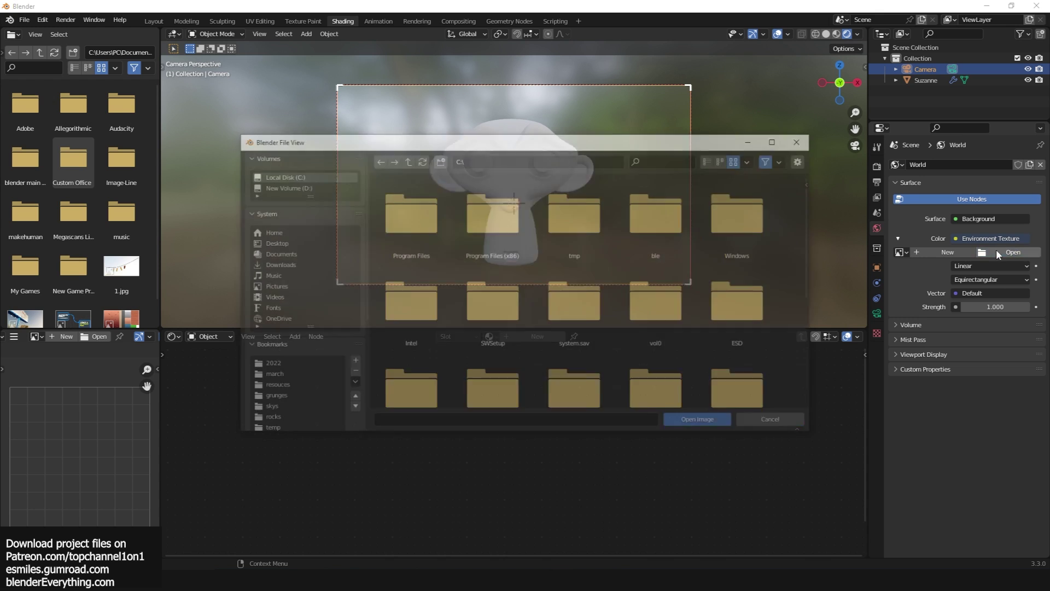
pyautogui.click(796, 143)
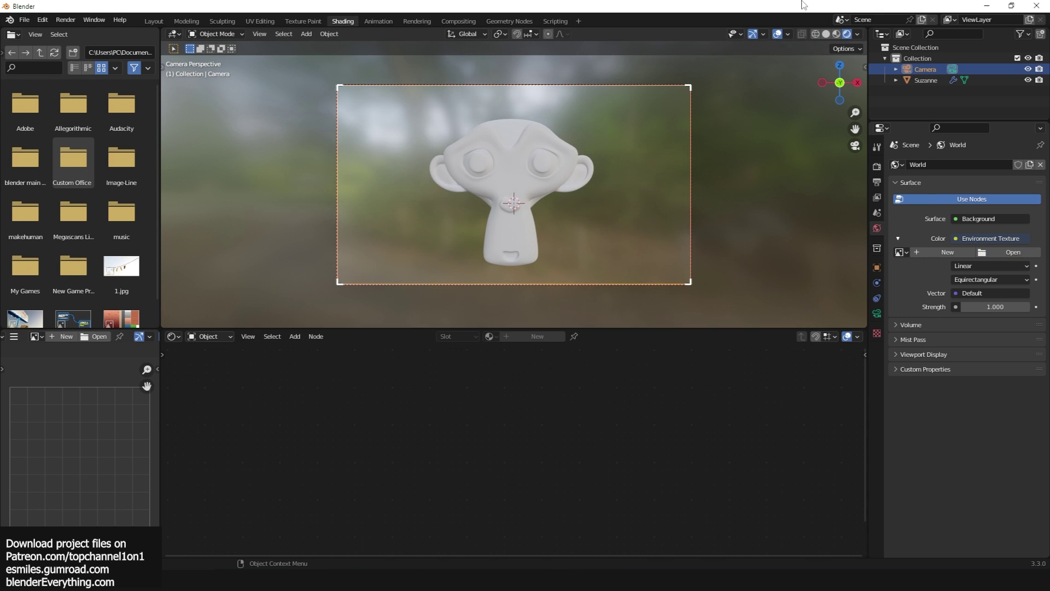
pyautogui.click(855, 34)
pyautogui.click(826, 125)
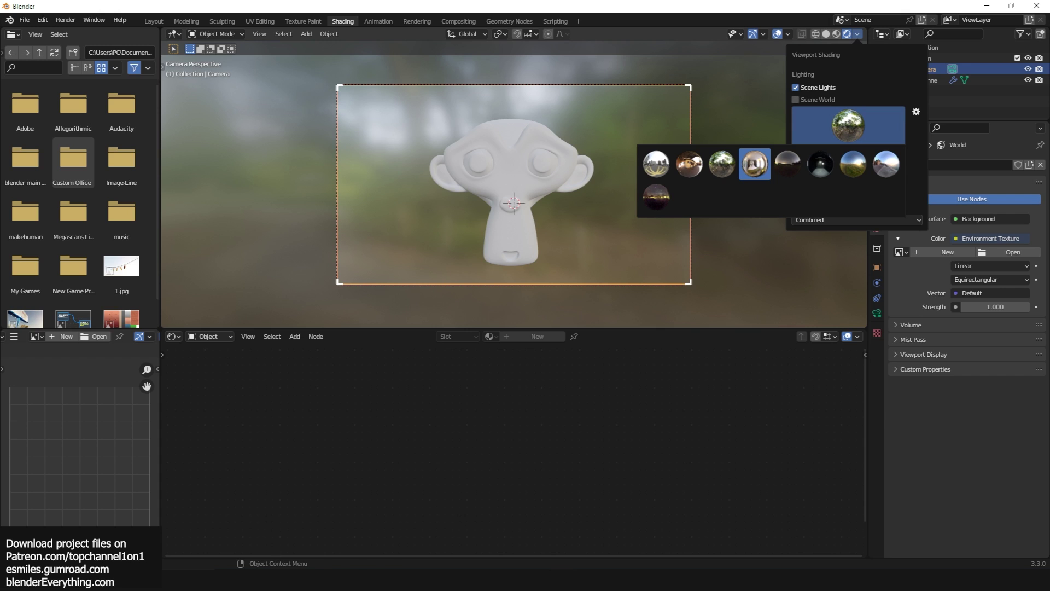
# Switch to File Explorer and browse from Program Files into Blender Foundation\Blender 3.3\3.3\datafiles\studiolights\world.
pyautogui.hotkey('alt', 'Tab')
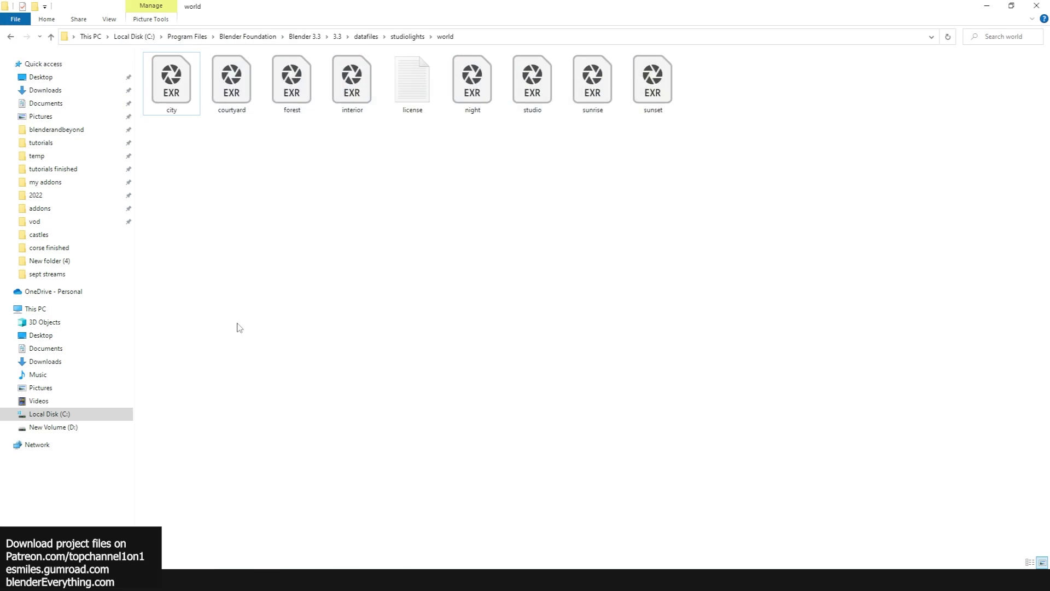
pyautogui.click(195, 37)
pyautogui.doubleClick(192, 94)
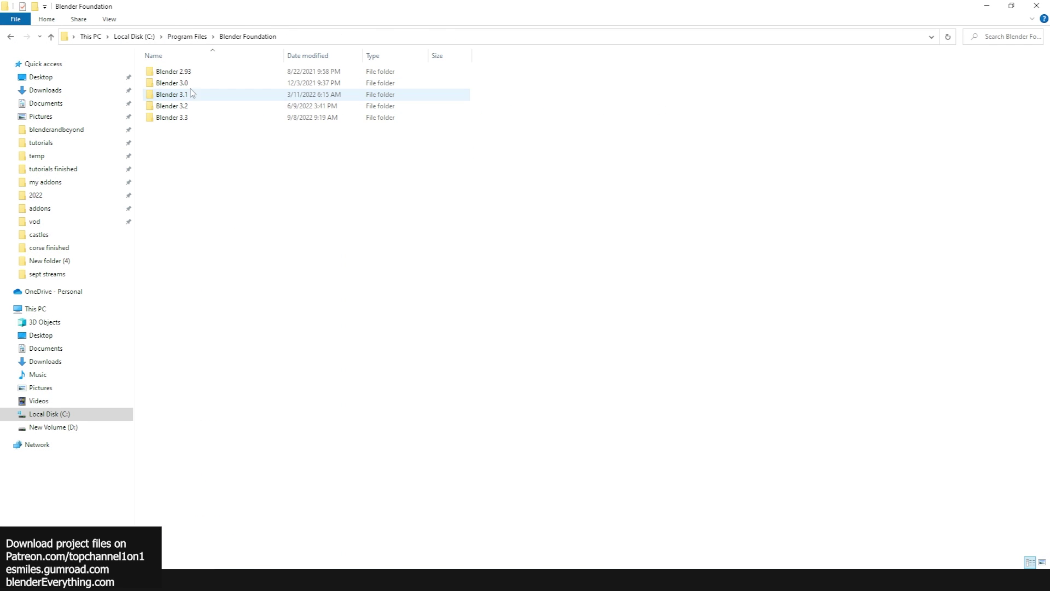
pyautogui.doubleClick(196, 118)
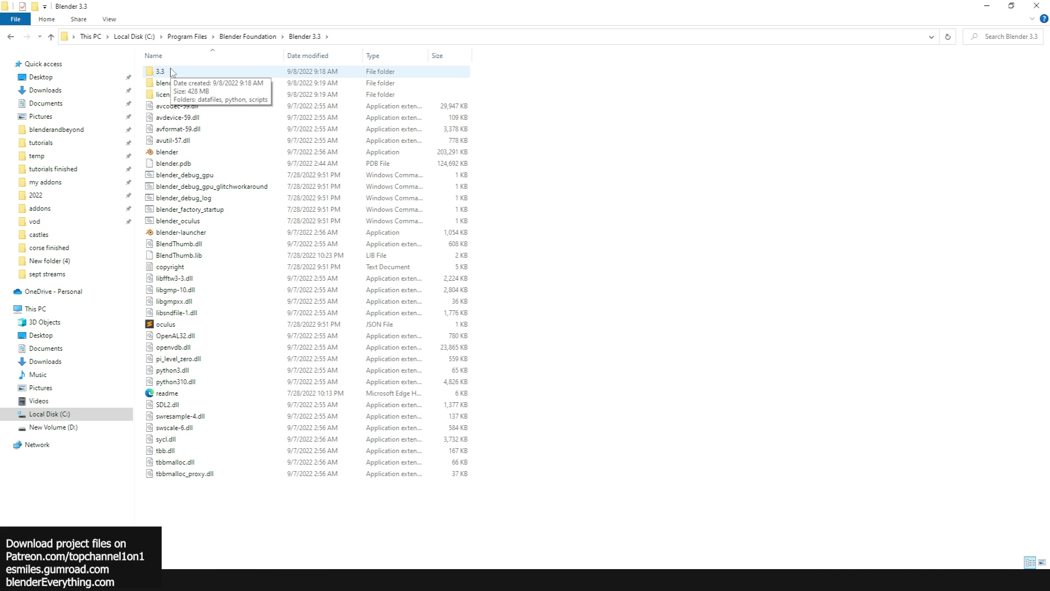
pyautogui.doubleClick(171, 71)
pyautogui.doubleClick(183, 71)
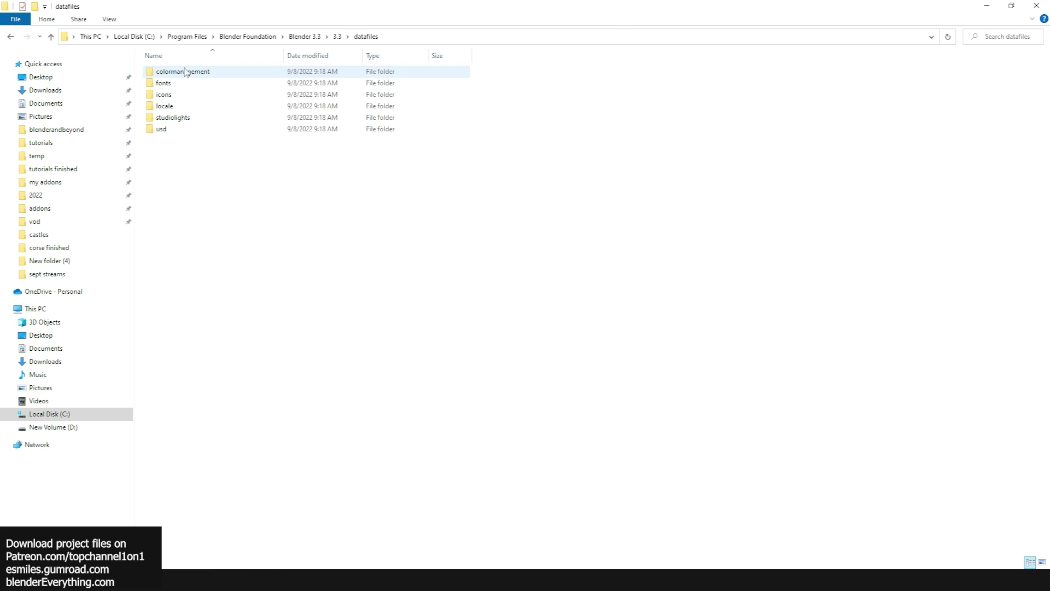
pyautogui.doubleClick(175, 117)
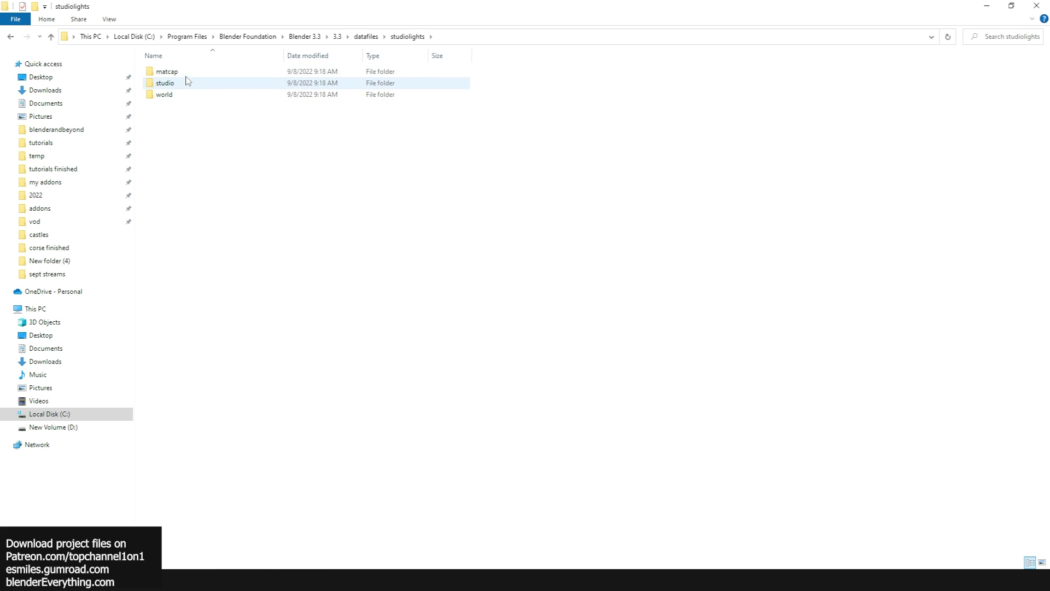
pyautogui.doubleClick(185, 93)
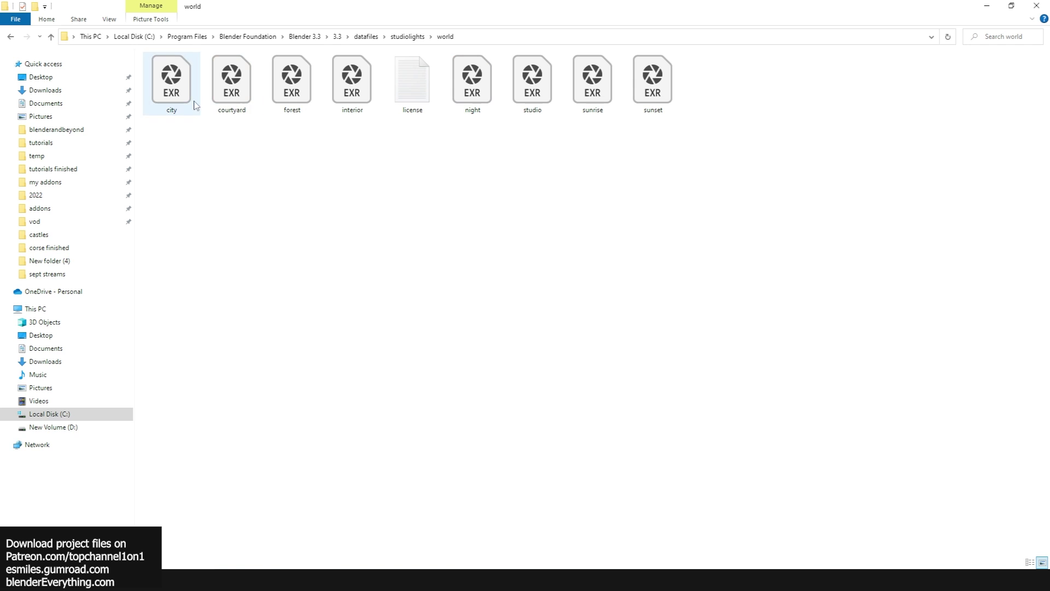
# Copy the full path of the world folder and minimize File Explorer to return to Blender.
pyautogui.click(309, 95)
pyautogui.click(568, 38)
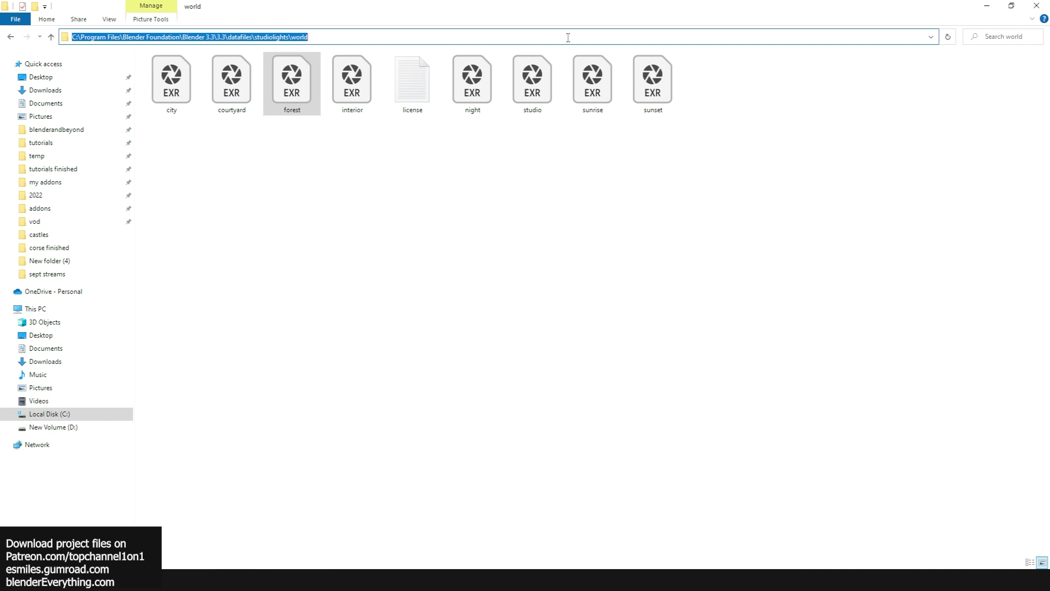
pyautogui.click(987, 5)
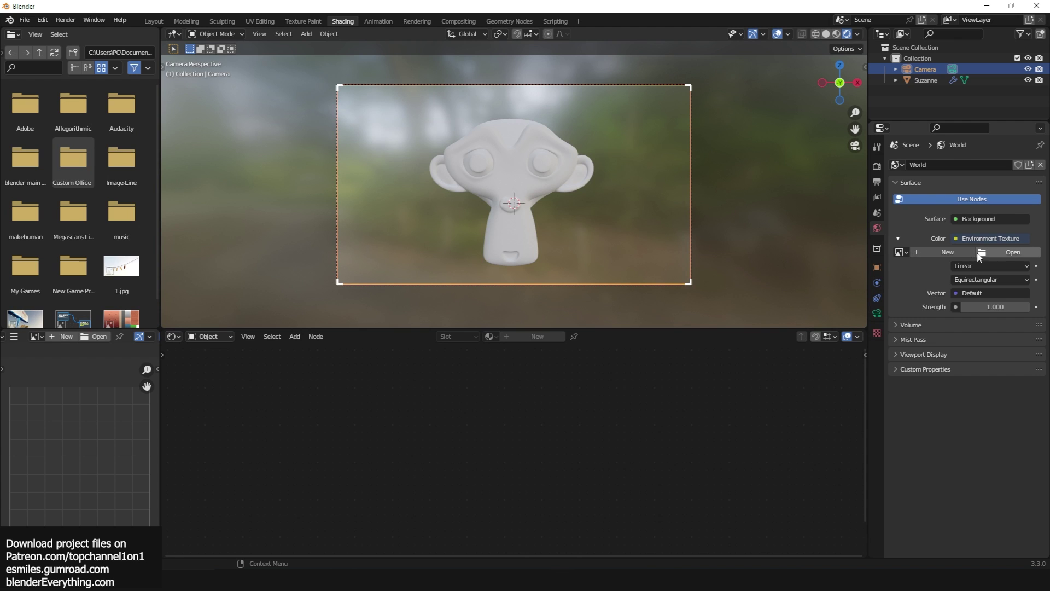
# Load forest.exr from the copied studiolights\world folder path as the World's environment texture image.
pyautogui.click(1003, 252)
pyautogui.click(528, 160)
pyautogui.hotkey('ctrl', 'v')
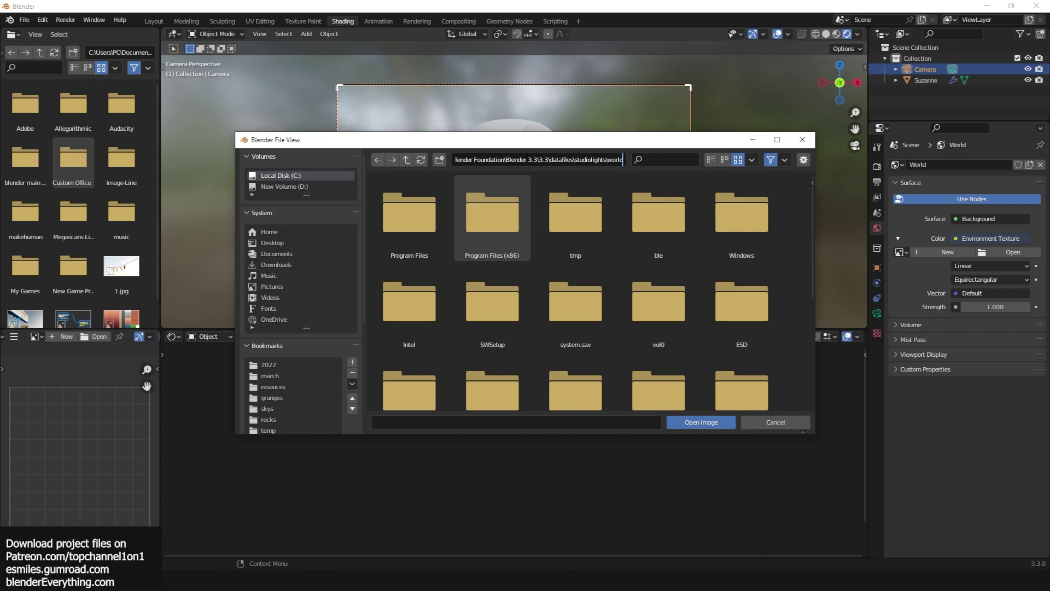
pyautogui.press('Return')
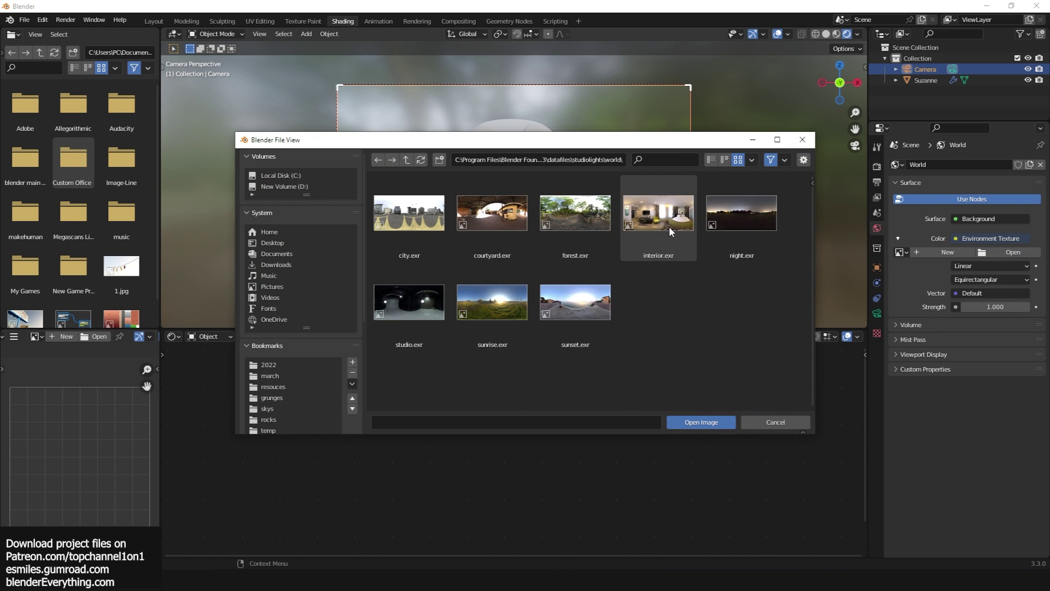
pyautogui.click(566, 213)
pyautogui.click(701, 420)
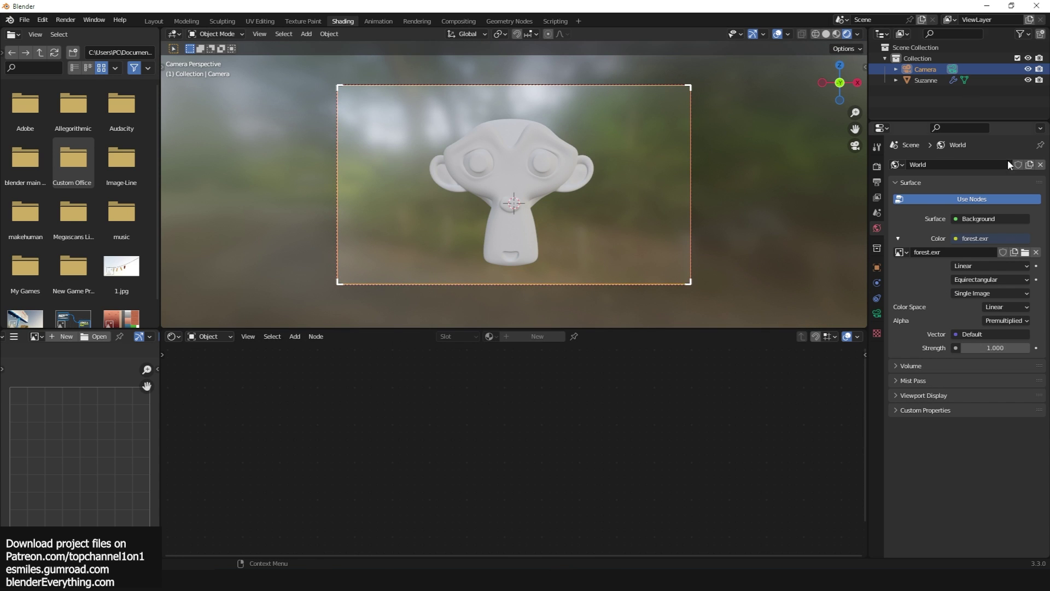
# Change the scene's render engine to Cycles.
pyautogui.click(876, 166)
pyautogui.click(976, 164)
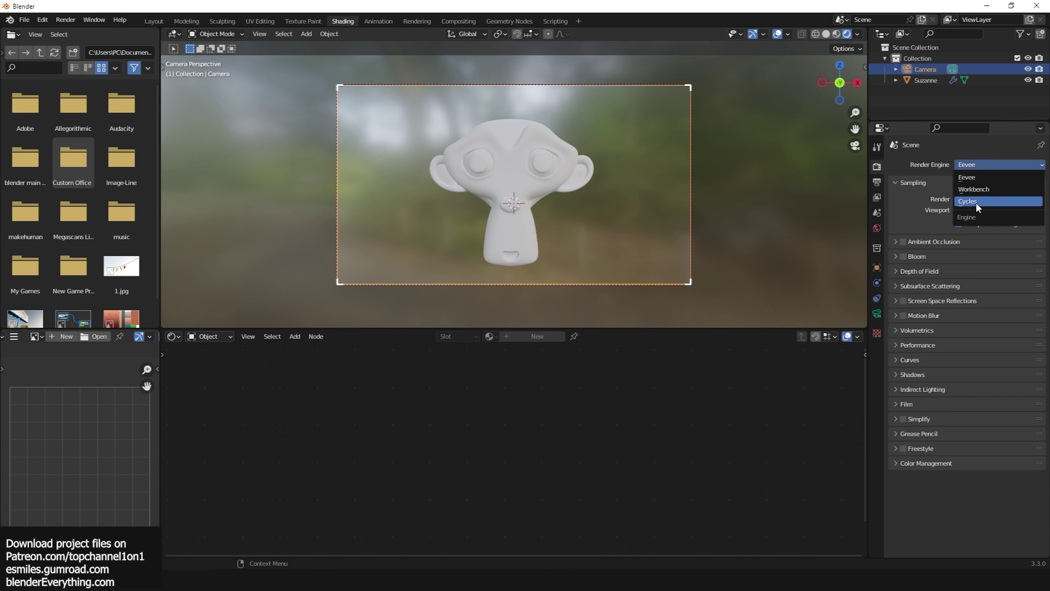
pyautogui.click(975, 201)
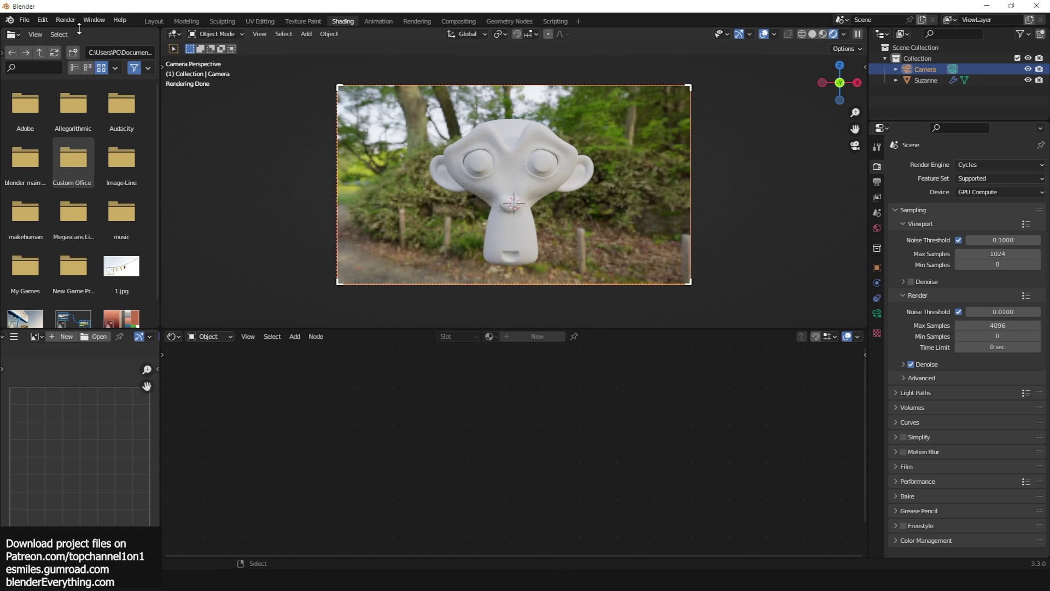
# Run a Render Image to check the forest background, close it, and compare Material Preview with Rendered viewport shading.
pyautogui.click(74, 21)
pyautogui.click(91, 32)
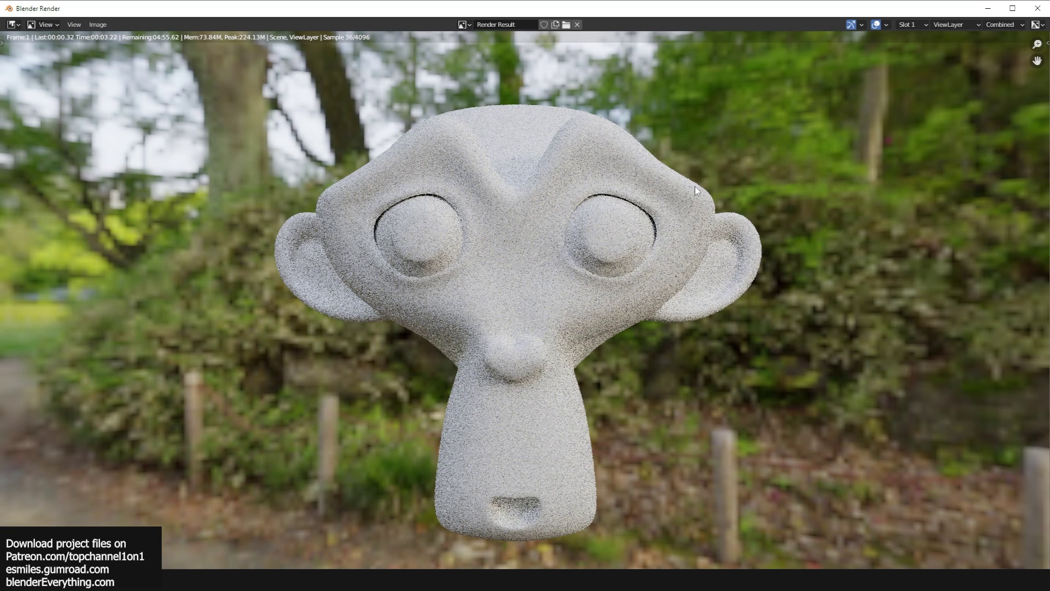
pyautogui.press('Escape')
pyautogui.click(825, 36)
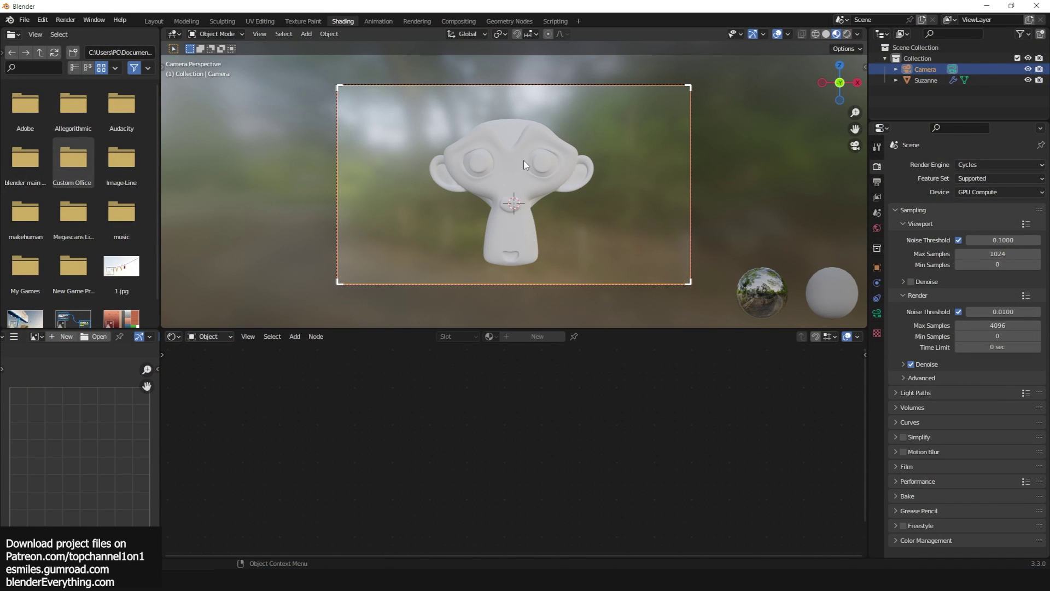
pyautogui.click(846, 34)
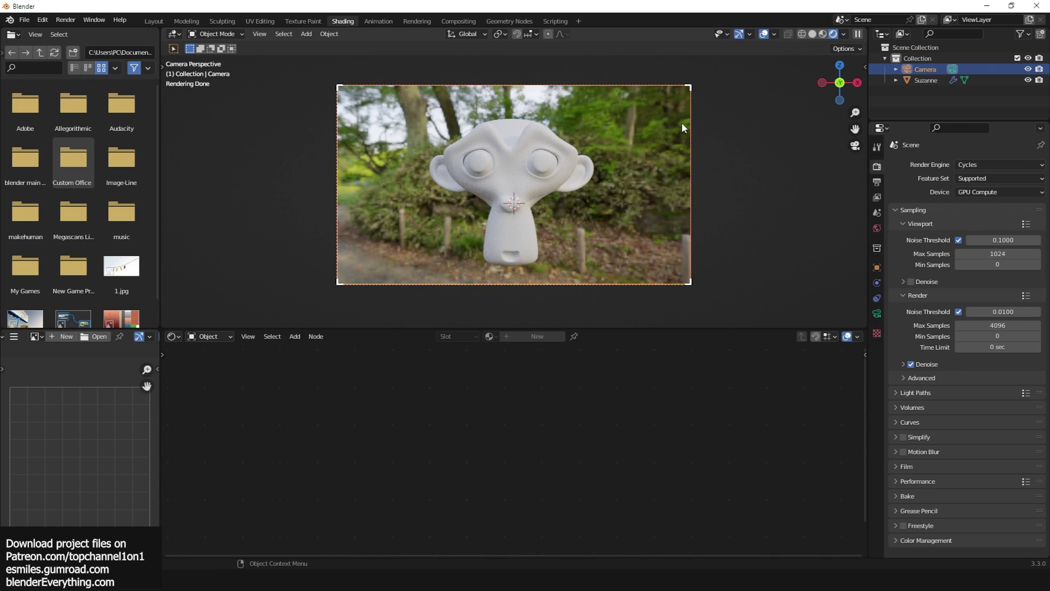
# Install abandoned_parking_4k.hdr from the skys\hdri folder as a custom HDRI in the Lights preferences, and close the preferences.
pyautogui.click(844, 35)
pyautogui.click(844, 131)
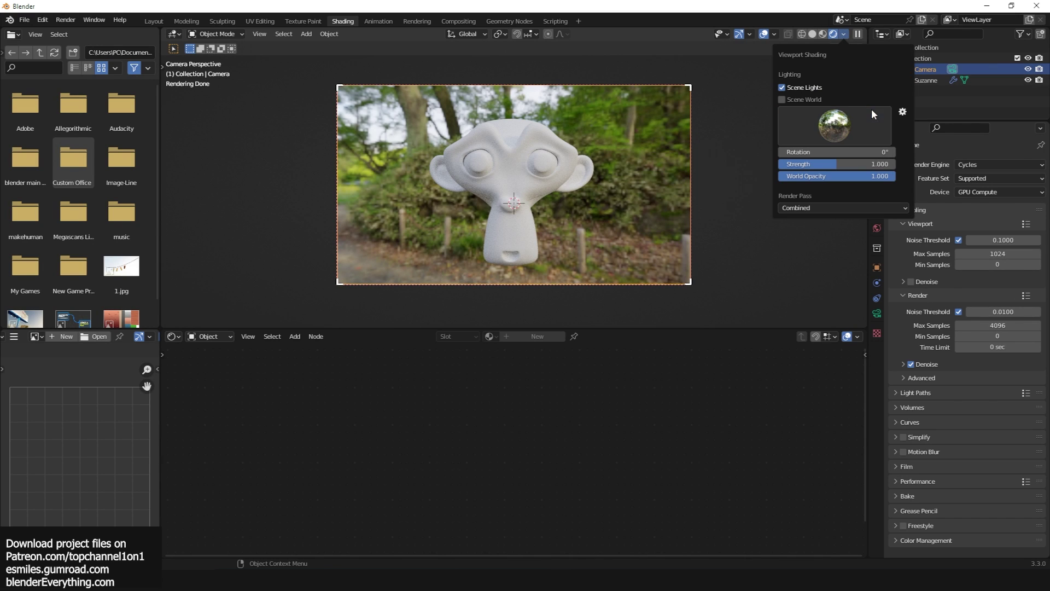
pyautogui.click(902, 113)
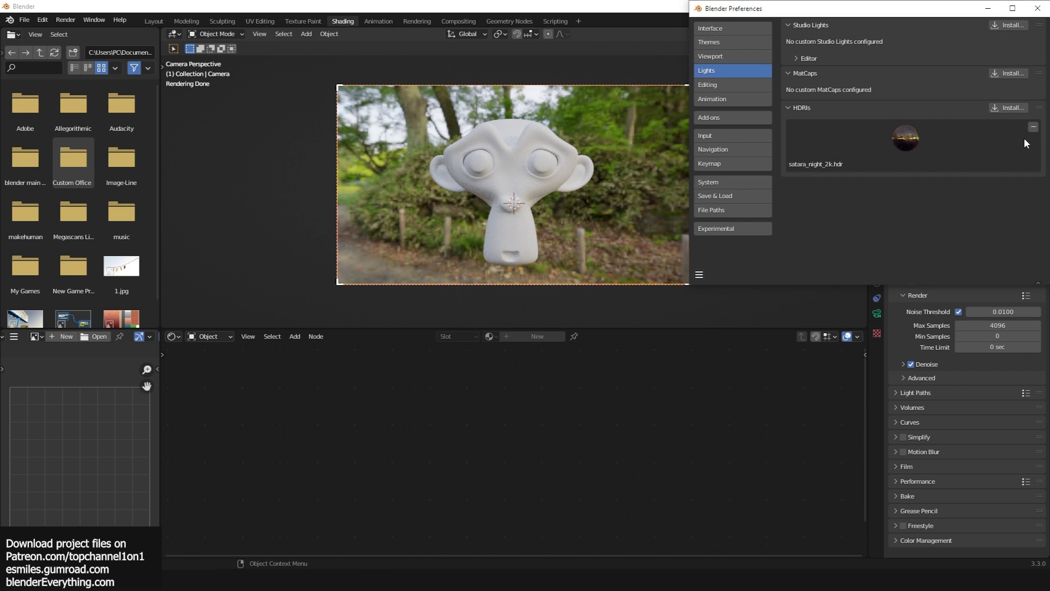
pyautogui.click(1008, 108)
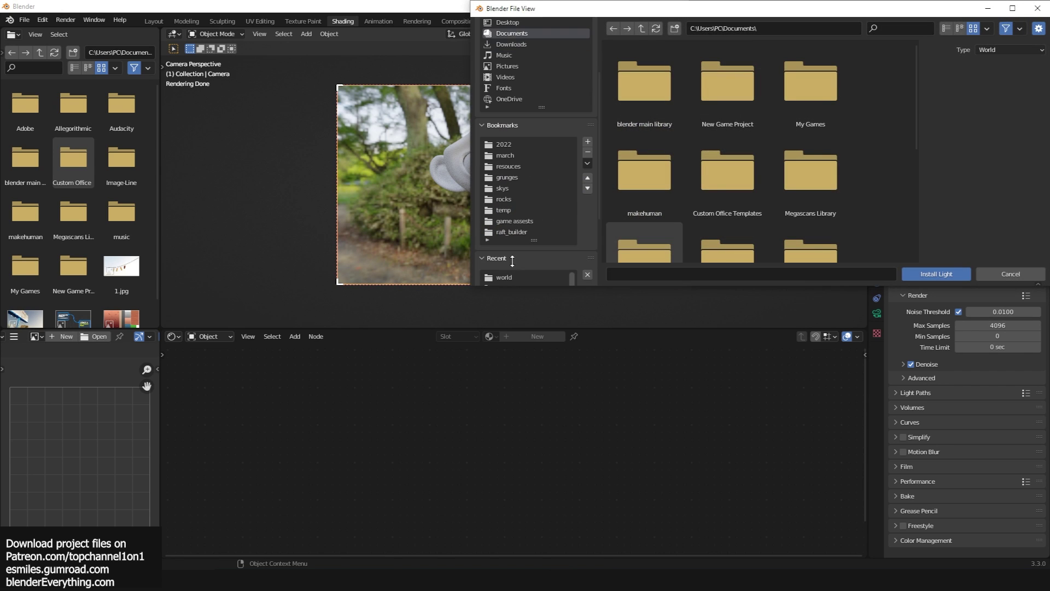
pyautogui.click(509, 188)
pyautogui.doubleClick(612, 115)
pyautogui.scroll(-5, 656, 175)
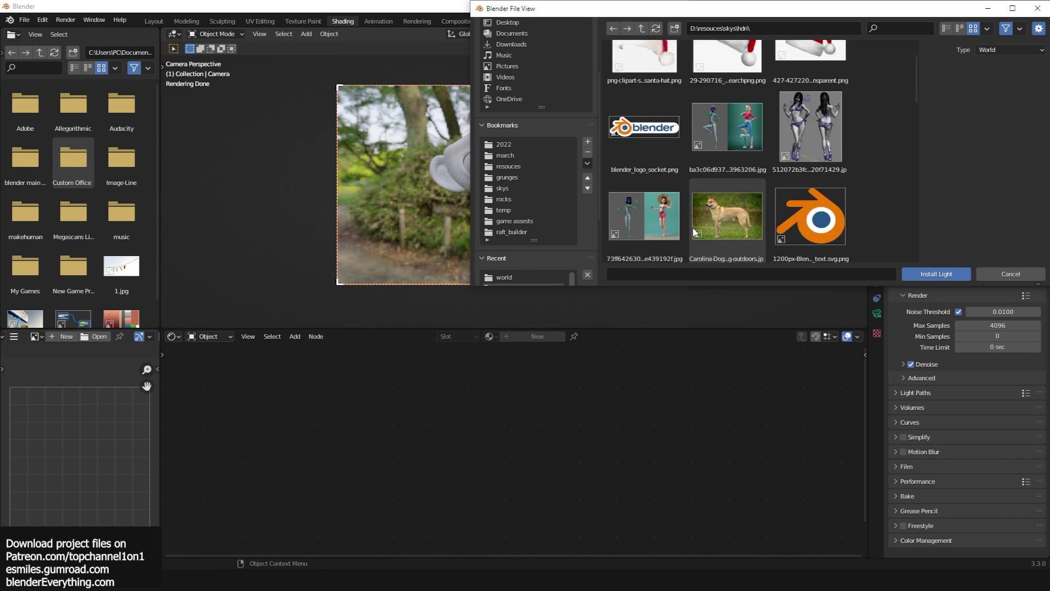
pyautogui.scroll(-1, 705, 224)
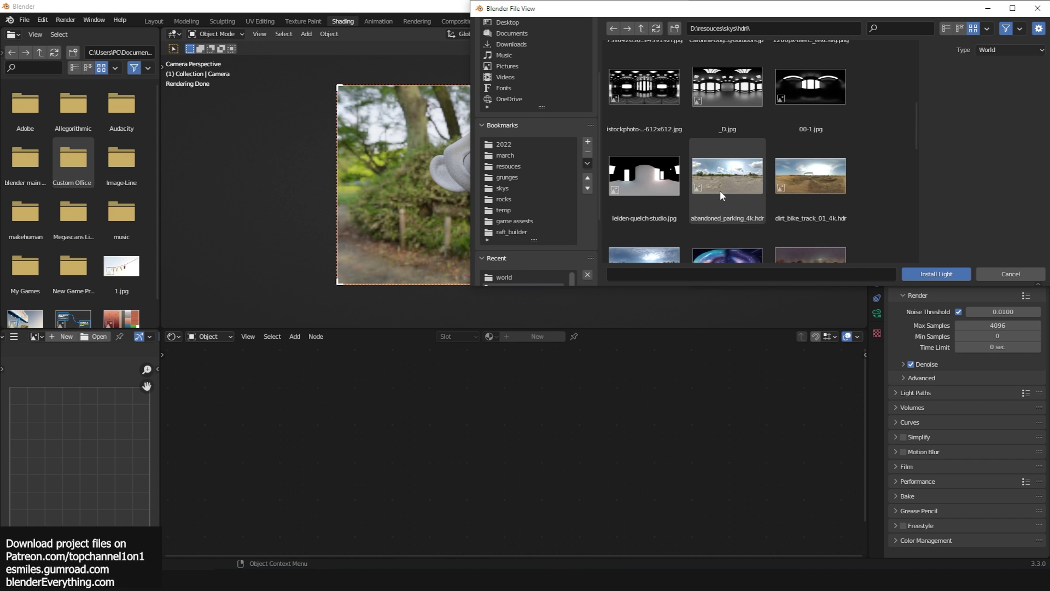
pyautogui.doubleClick(720, 192)
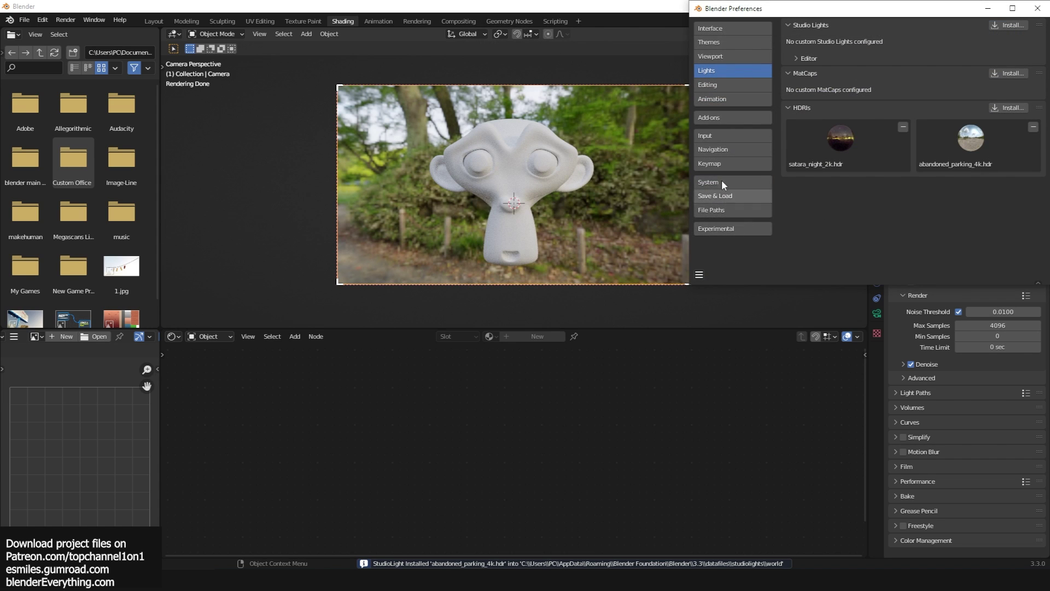
pyautogui.click(545, 151)
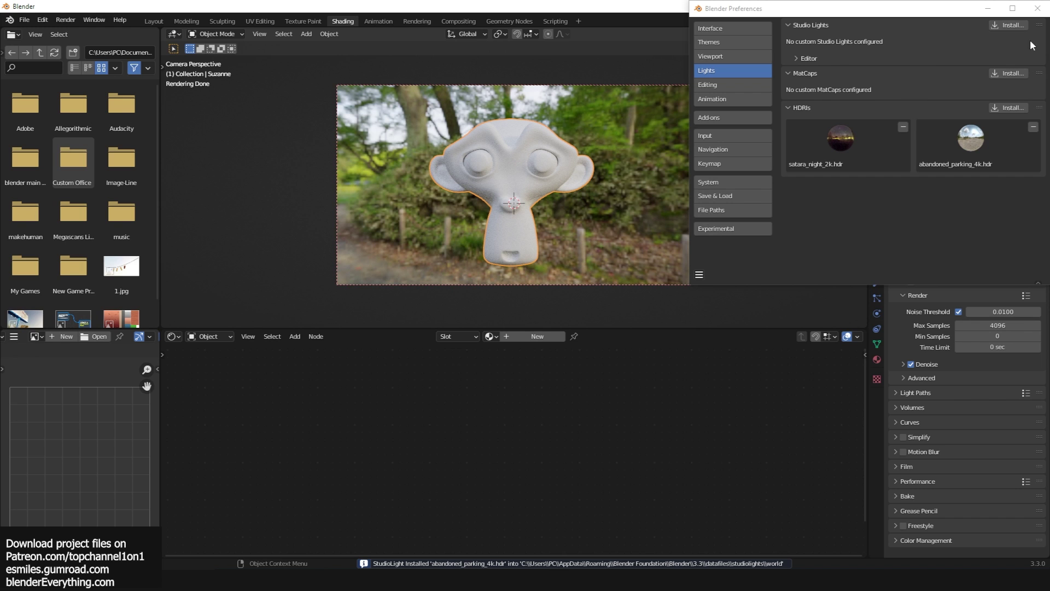
pyautogui.click(1038, 8)
# Switch the viewport lighting to the abandoned parking HDRI and run a Render Image to compare the backgrounds.
pyautogui.click(842, 34)
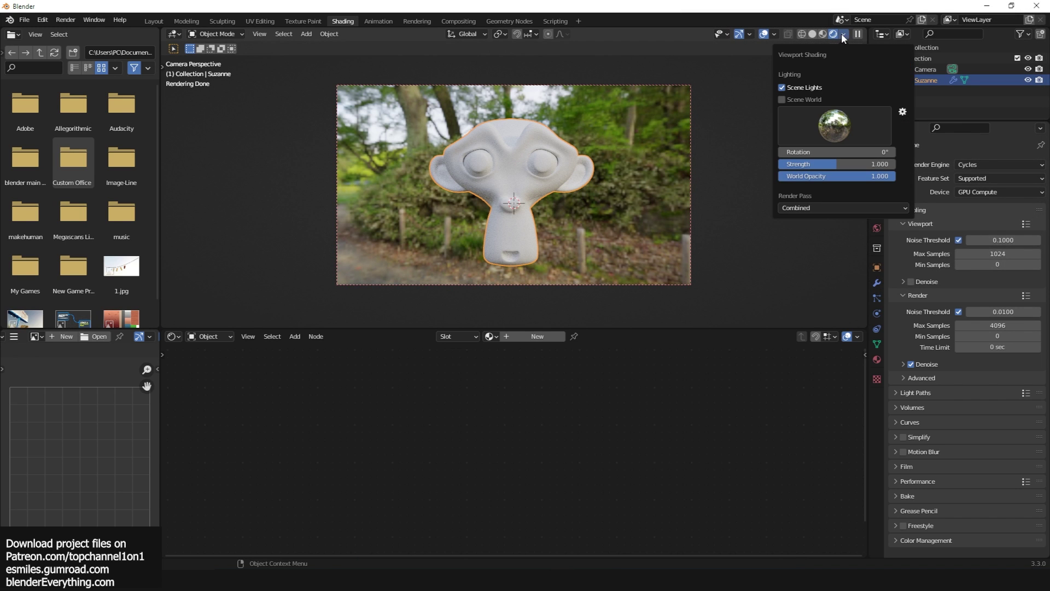
pyautogui.click(821, 129)
pyautogui.click(690, 189)
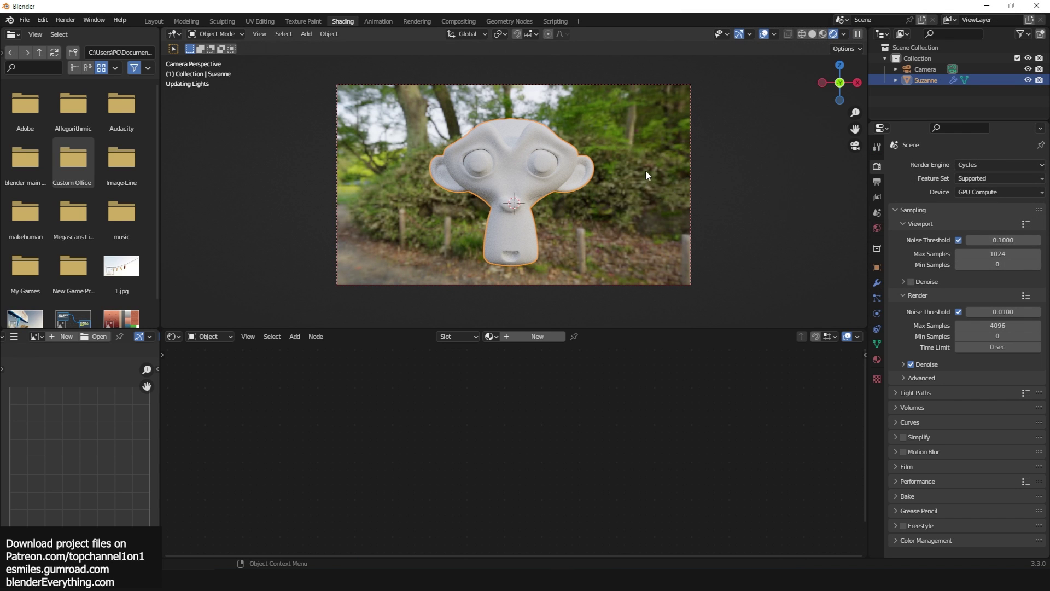
pyautogui.moveTo(686, 172); pyautogui.dragTo(646, 183, button='middle')
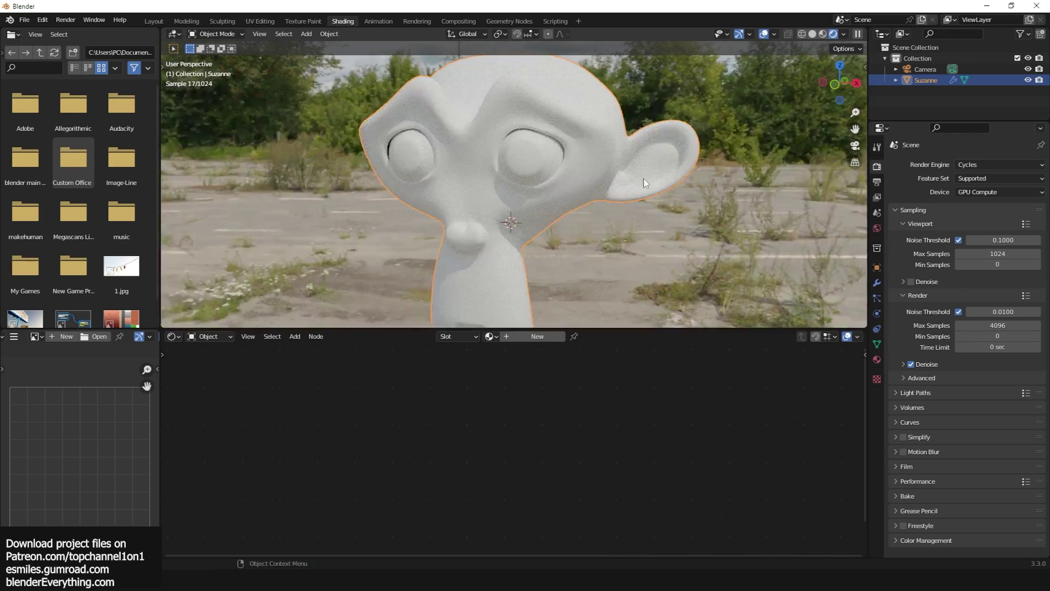
pyautogui.click(74, 21)
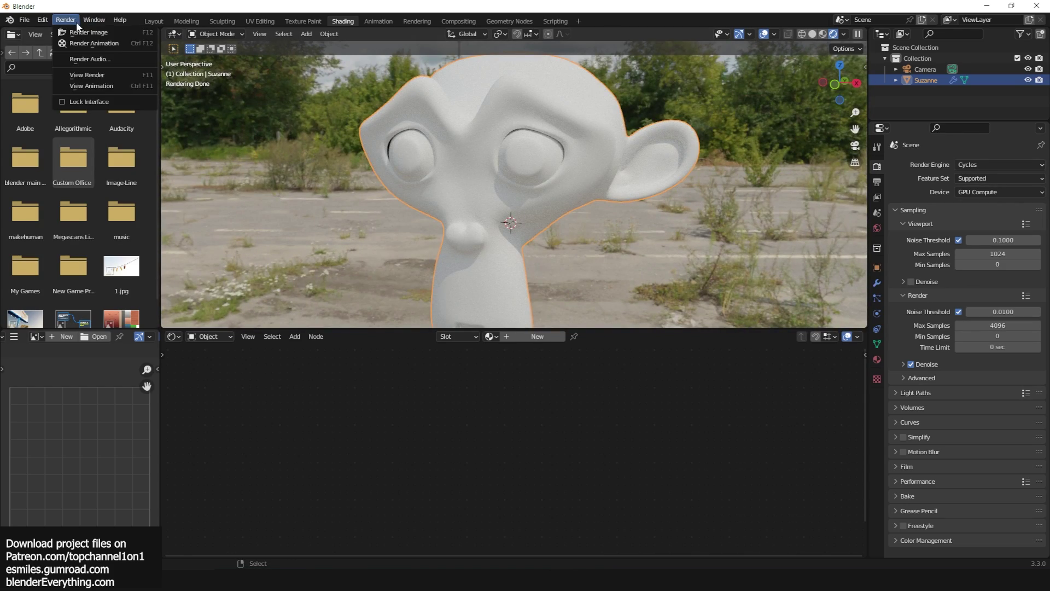
pyautogui.click(89, 32)
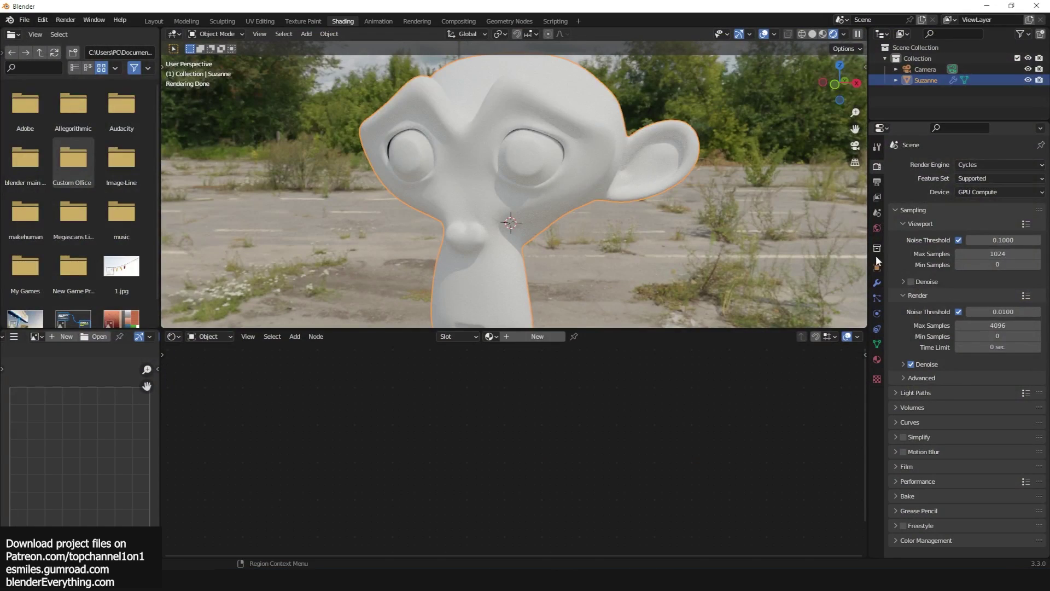
# Replace the World's environment texture image with city.exr from the studiolights\world folder.
pyautogui.click(877, 233)
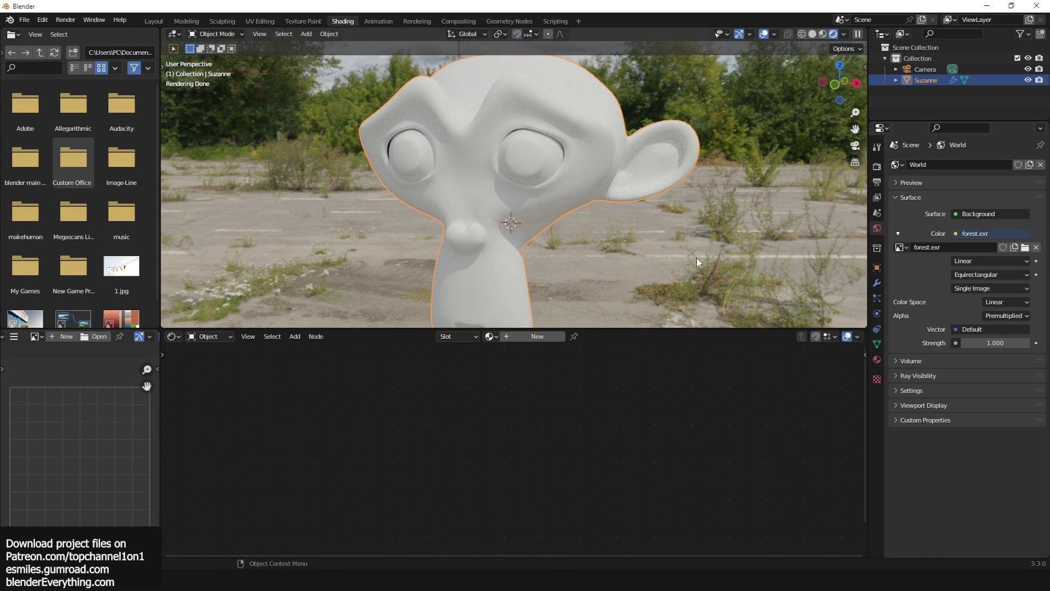
pyautogui.click(1025, 247)
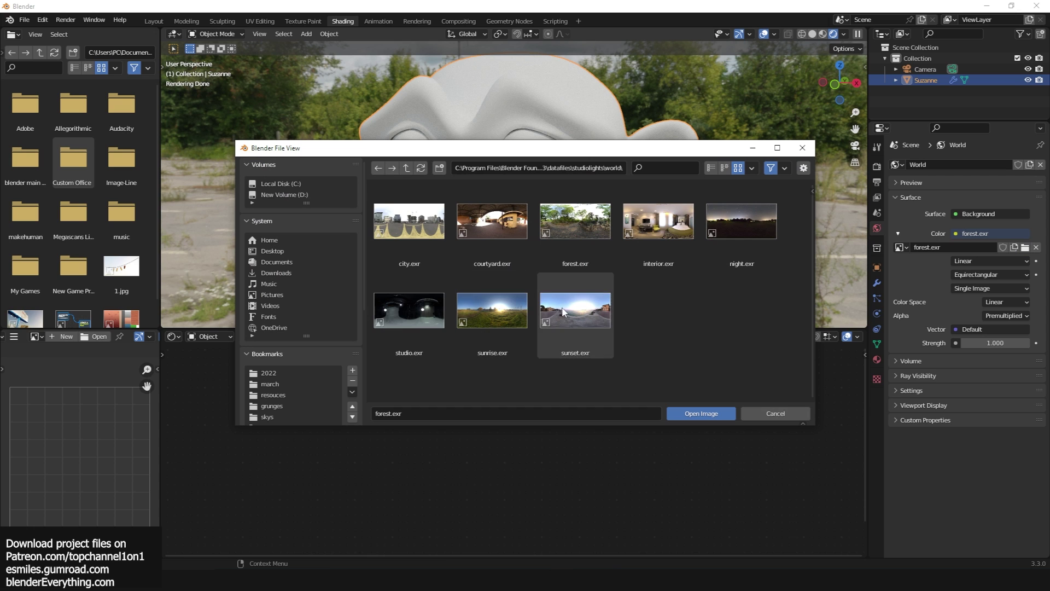
pyautogui.doubleClick(409, 221)
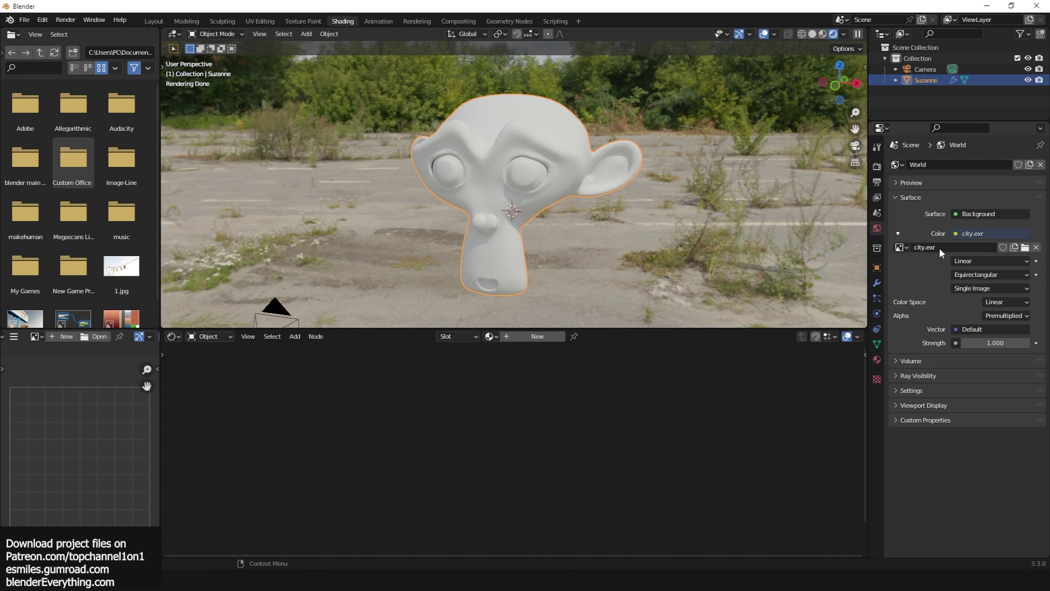
# Enable Scene World in the viewport shading settings and inspect the monkey head against the city environment.
pyautogui.click(843, 34)
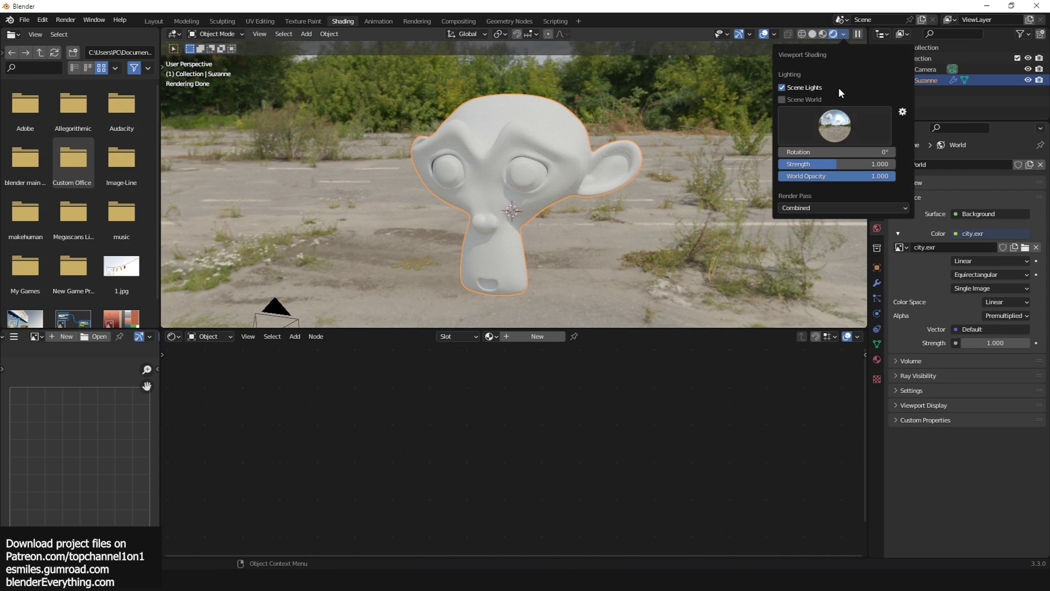
pyautogui.click(805, 98)
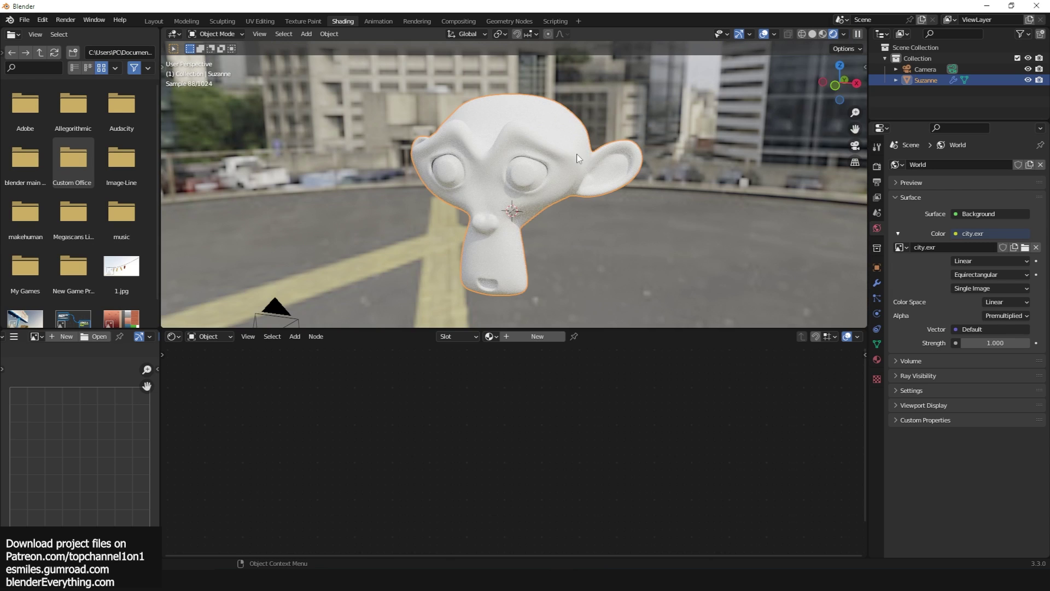
pyautogui.moveTo(747, 144); pyautogui.dragTo(601, 201, button='middle')
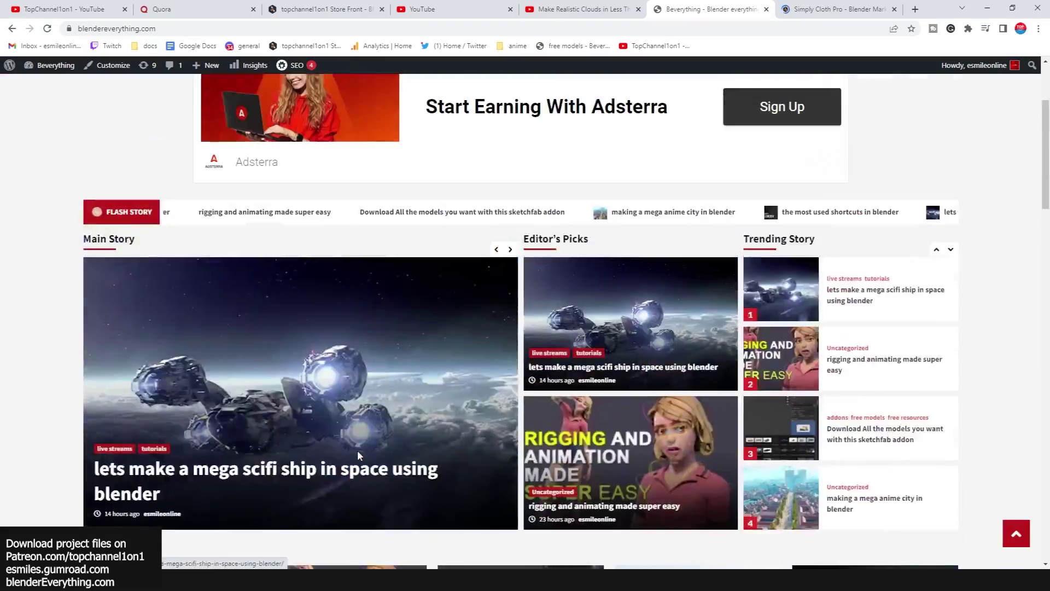
# Look through the posts and free-model articles on the blendereverything.com home page in the browser.
pyautogui.scroll(3, 356, 450)
pyautogui.scroll(-1, 104, 343)
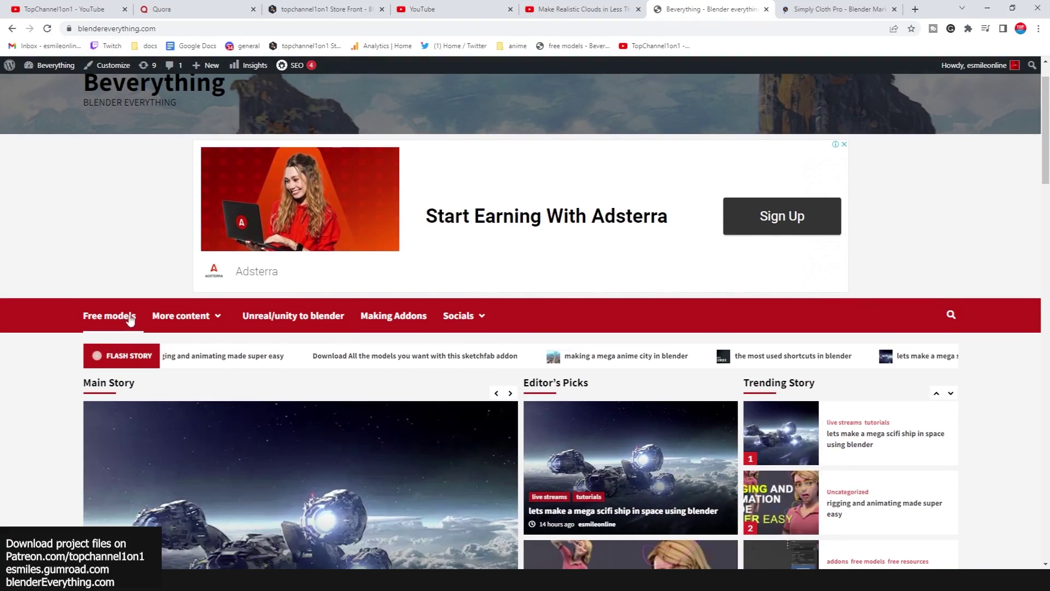
pyautogui.scroll(-10, 498, 340)
pyautogui.scroll(-10, 394, 346)
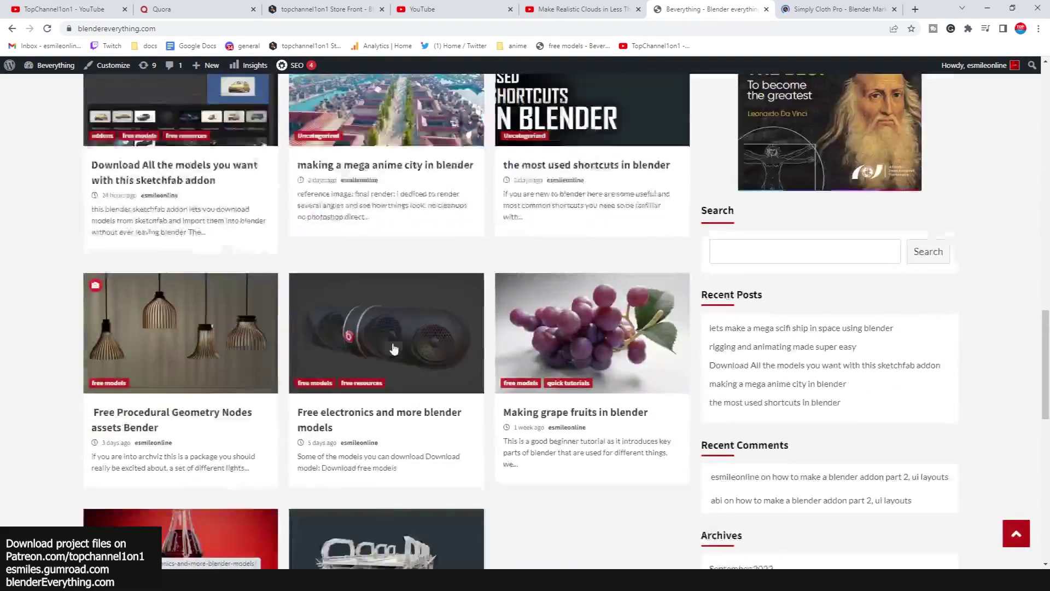
pyautogui.scroll(10, 311, 371)
pyautogui.scroll(3, 427, 322)
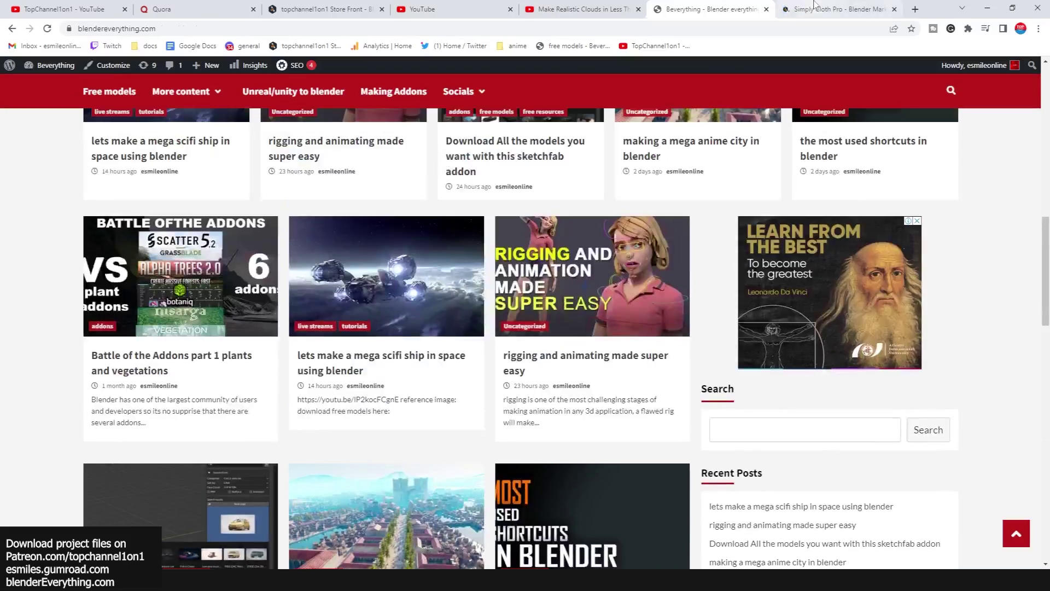